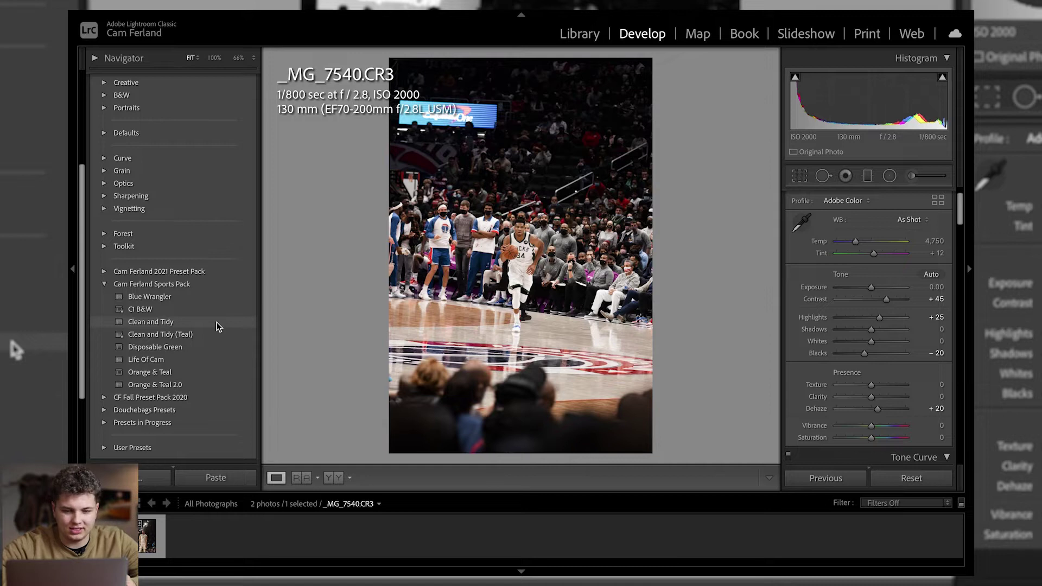
Apply the Clean and Tidy preset from the sports pack and crop the photo at 4 x 5 / 8 x 10 with a -1.66 angle.
click(217, 326)
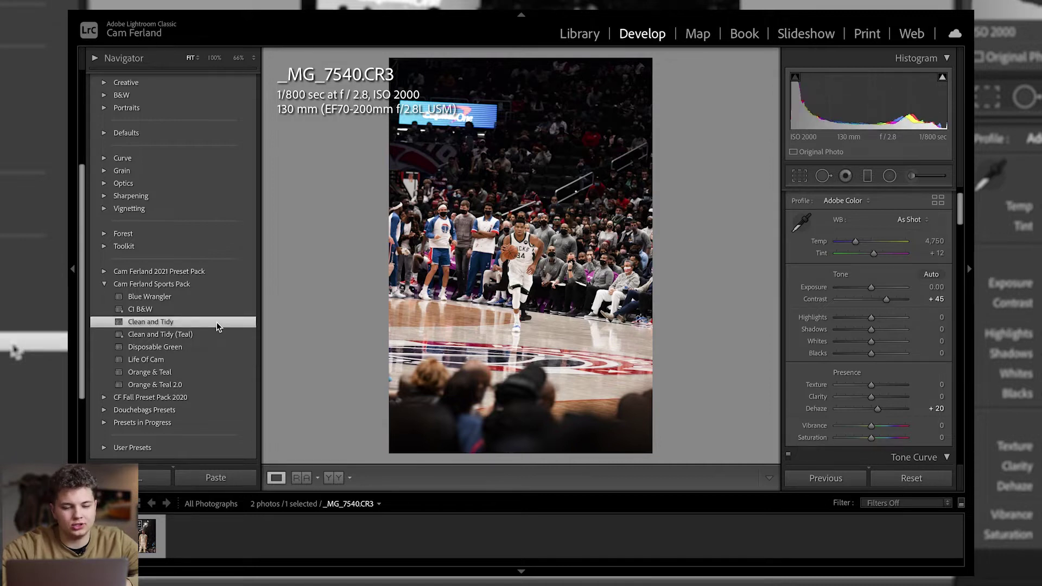
key(r)
drag(876, 255, 873, 255)
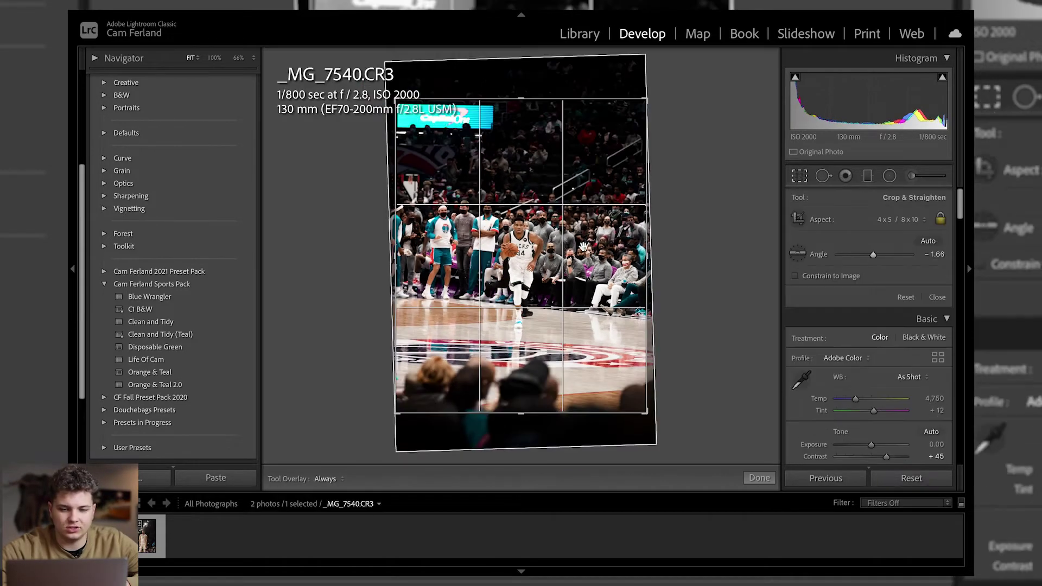
drag(583, 248, 583, 247)
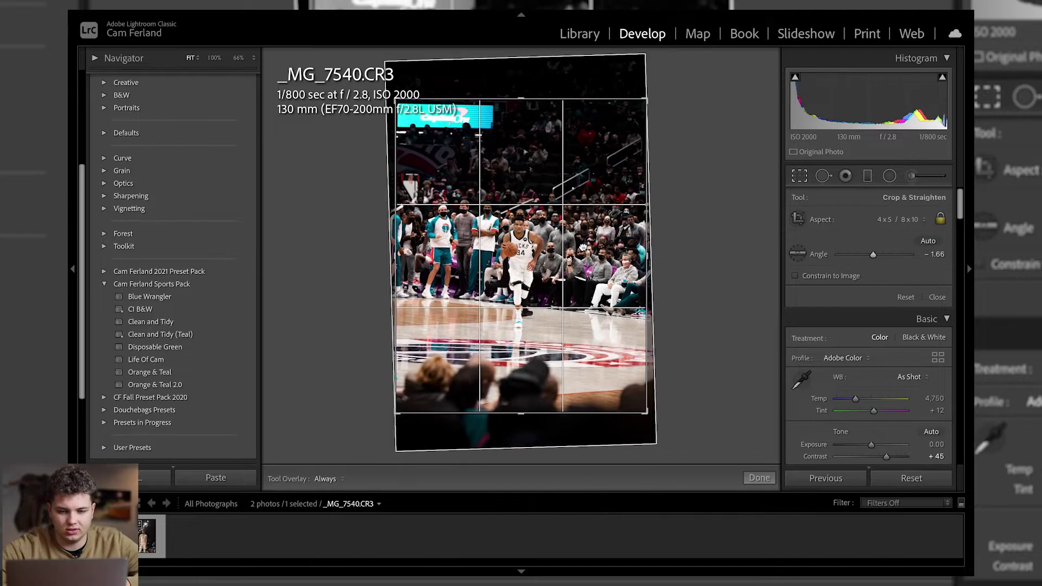
key(Return)
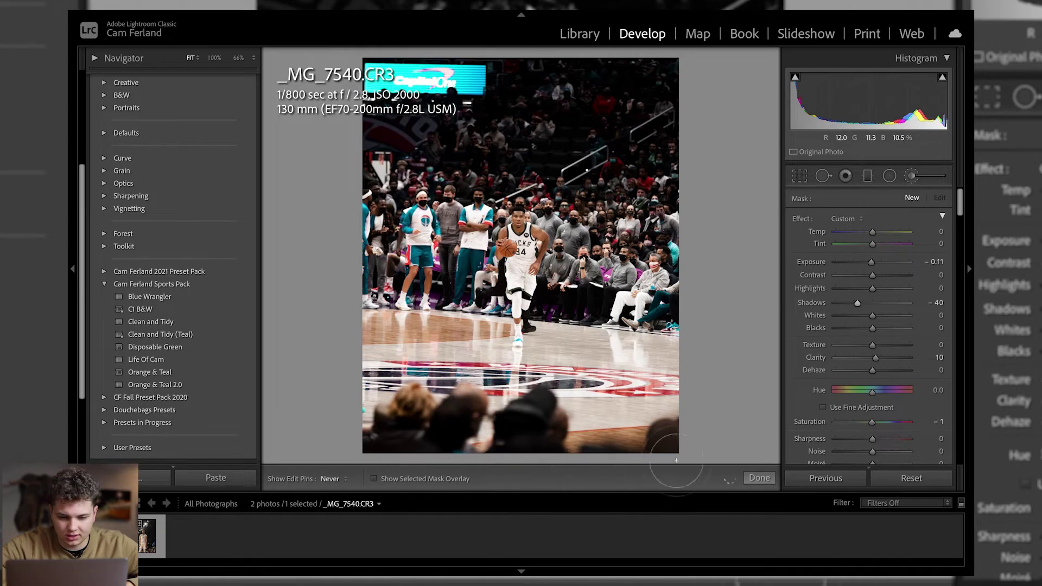
Brush over the dark foreground at the photo's lower-right edge with exposure -0.11, shadows -40, clarity 10 and saturation -1.
click(654, 464)
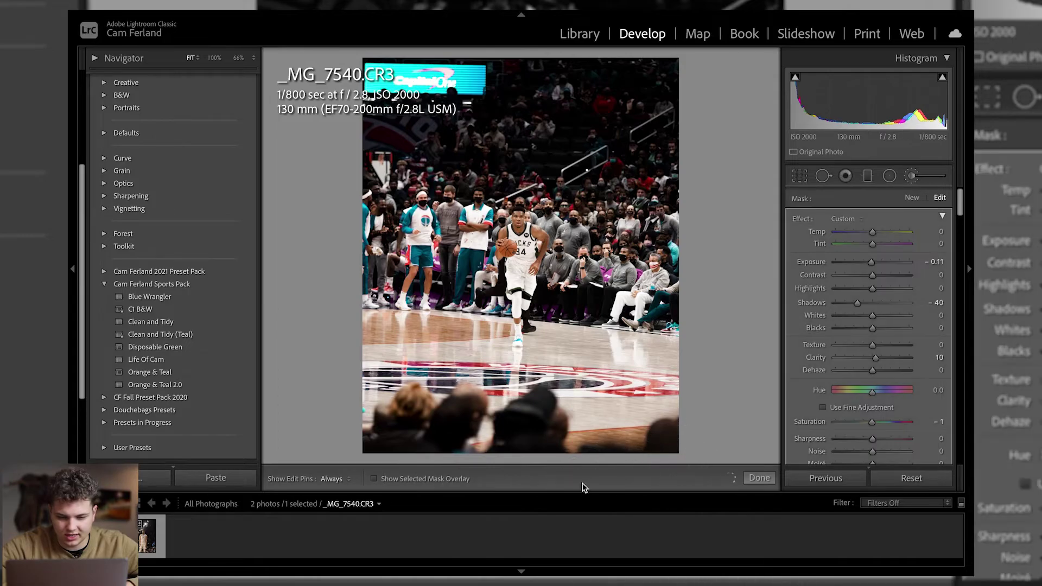
click(912, 177)
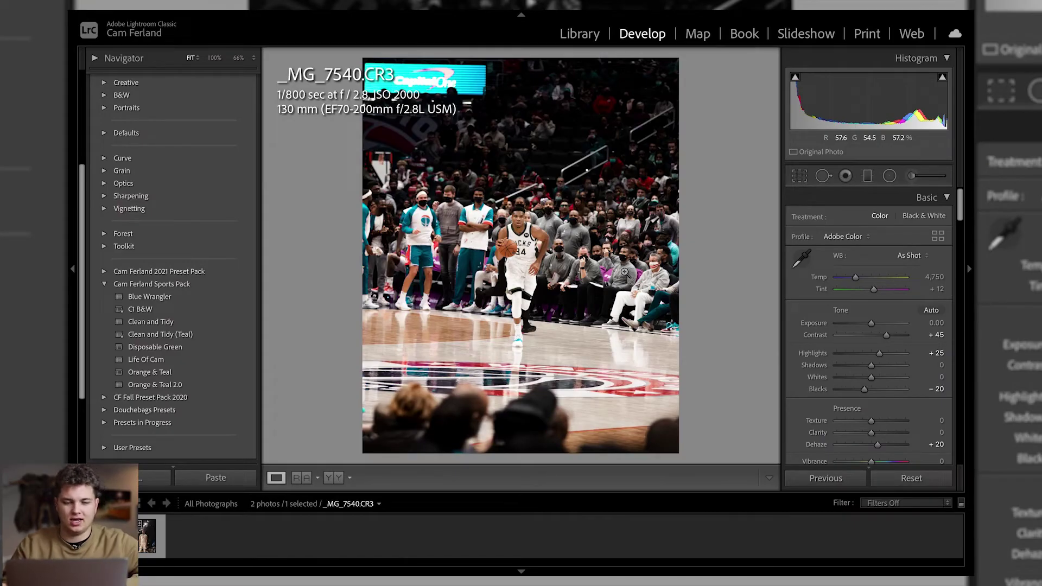
Check the player's white uniform up close and set the Whites to +10.
click(525, 237)
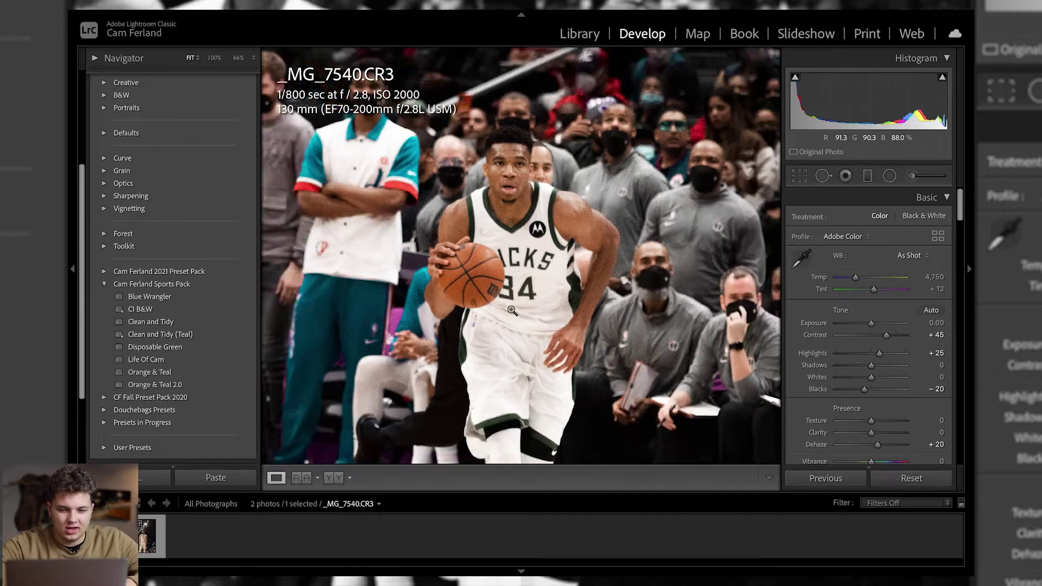
click(608, 305)
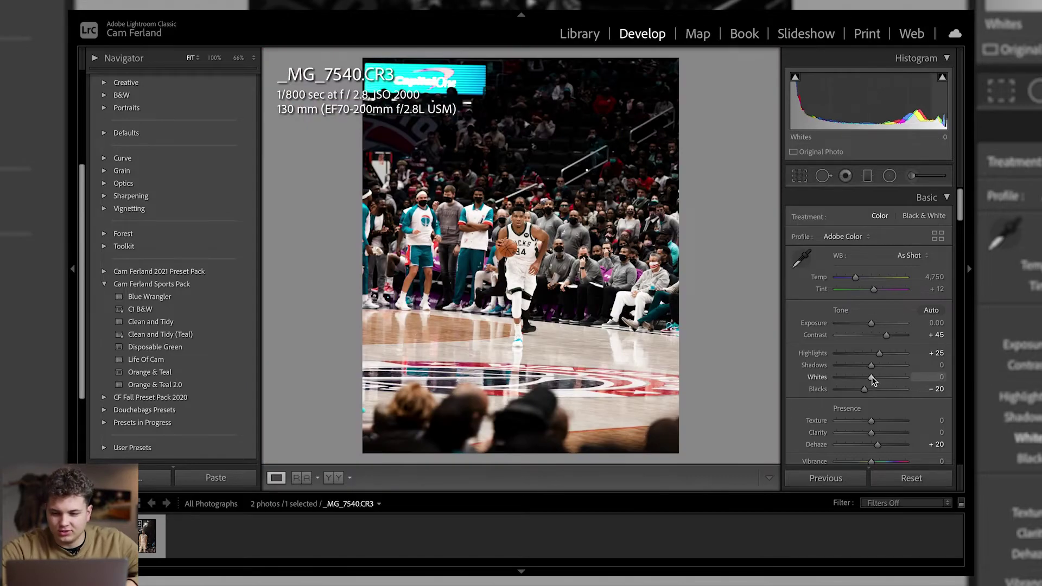
mouse_move(875, 380)
mouse_down()
mouse_move(886, 381)
mouse_move(874, 379)
mouse_up()
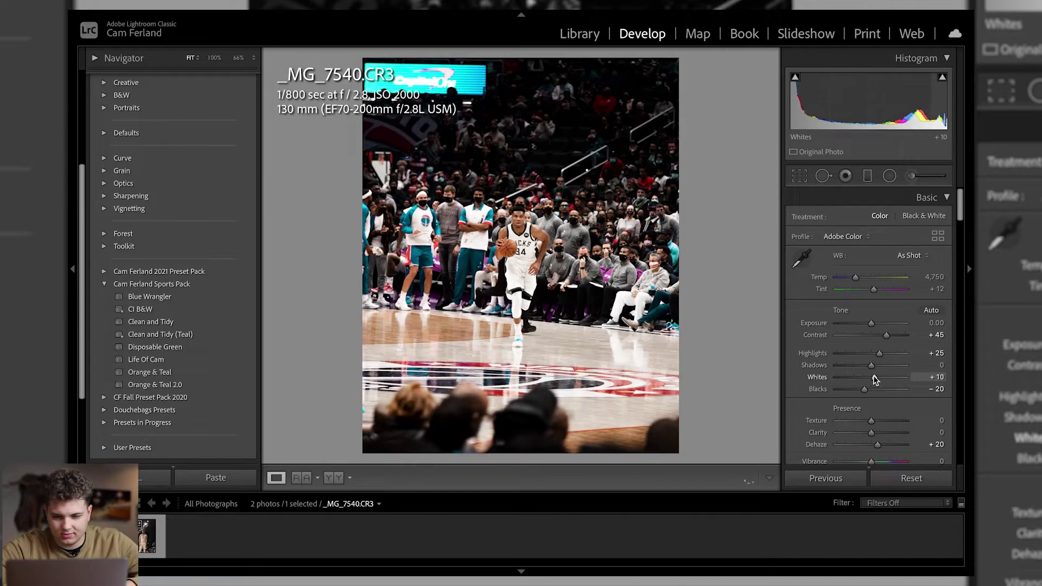
Examine the highlights on the running player's jersey, shorts and leg sleeves at close range and in the full frame.
click(518, 238)
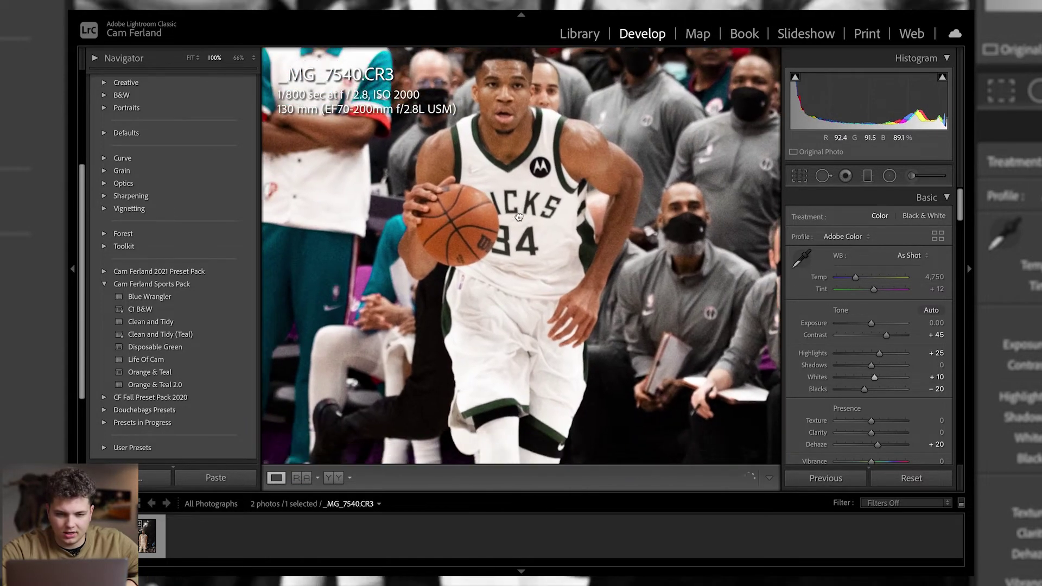
click(519, 217)
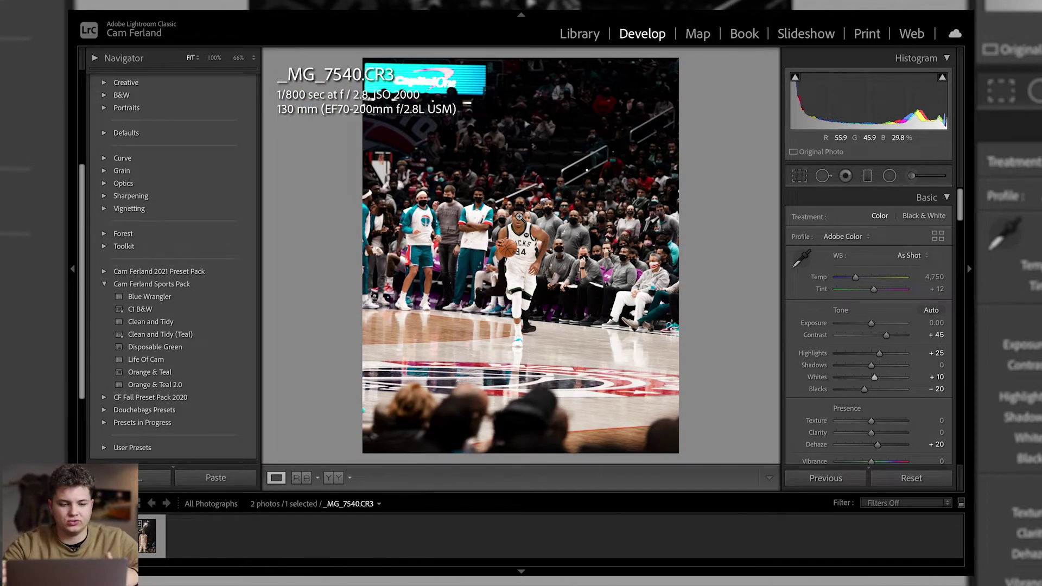
click(504, 260)
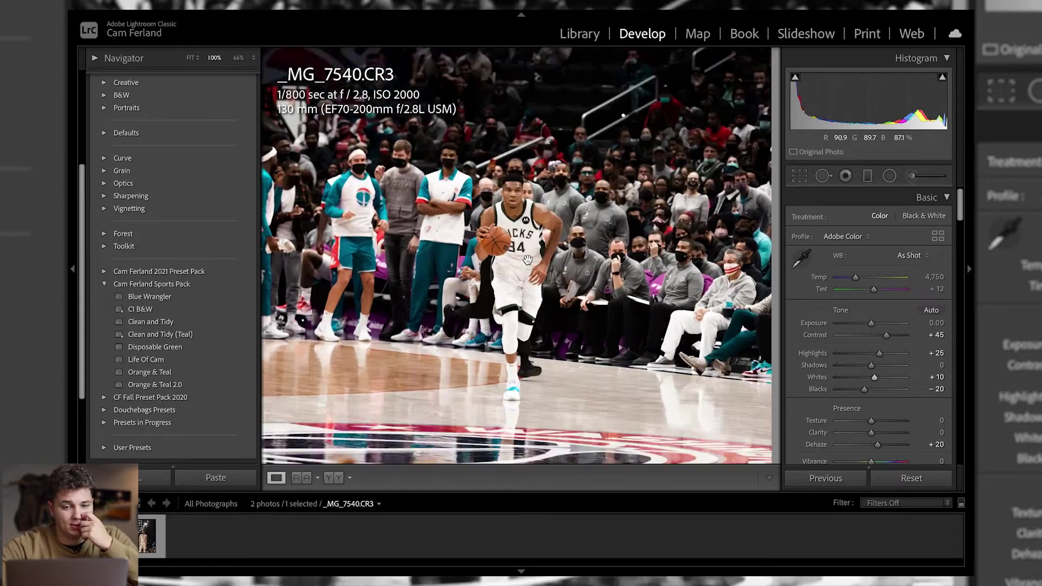
click(519, 246)
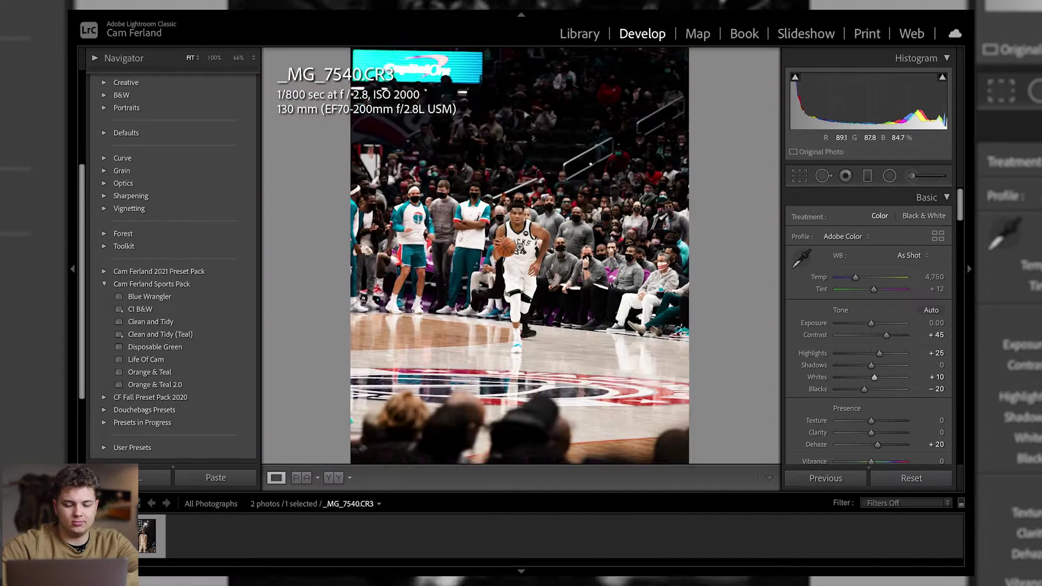
click(526, 300)
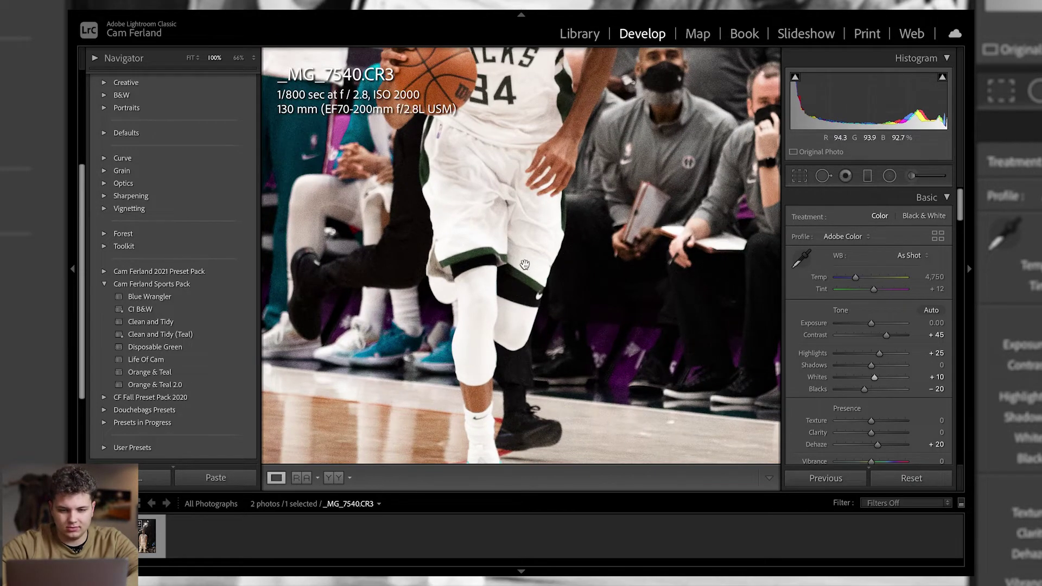
click(529, 288)
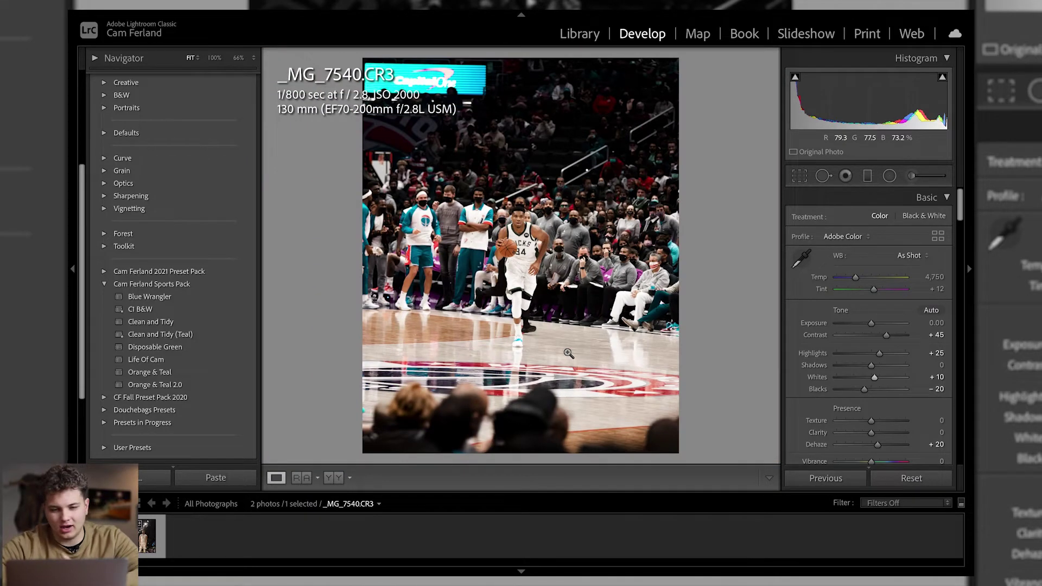
Set the hue of the blues to -37.
scroll(864, 375, down, 5)
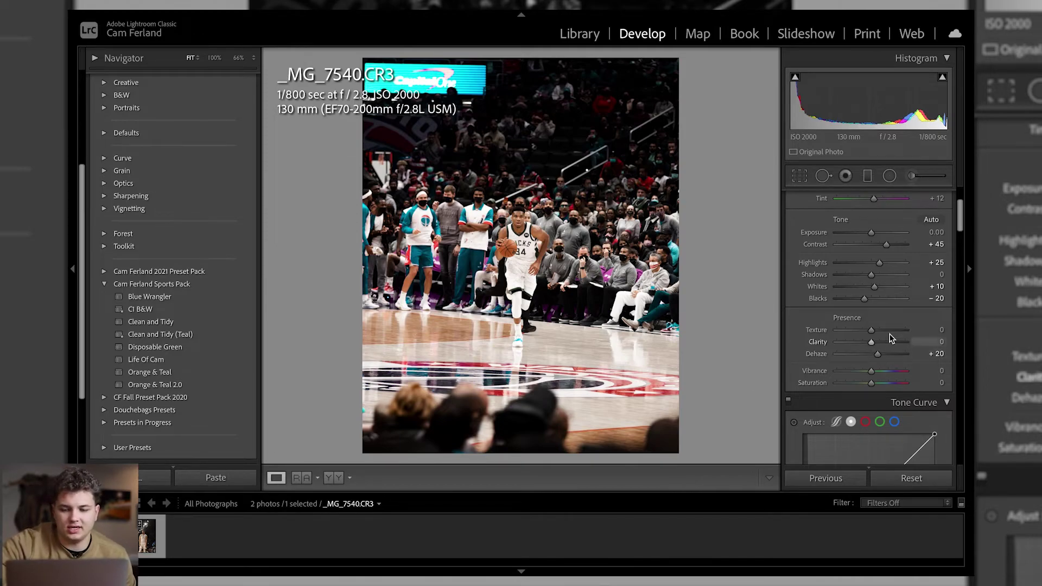
scroll(886, 296, down, 10)
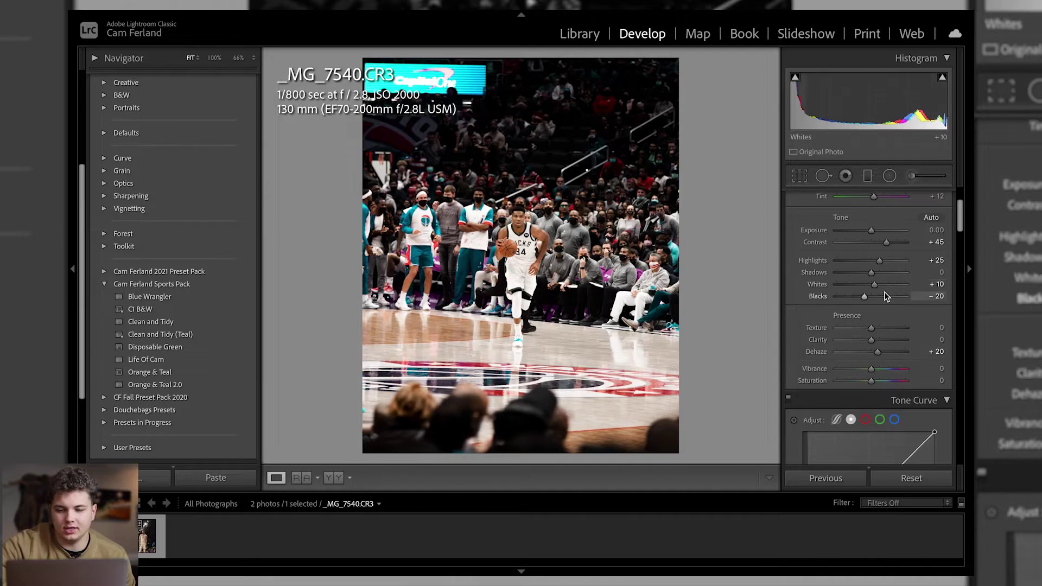
scroll(886, 296, down, 2)
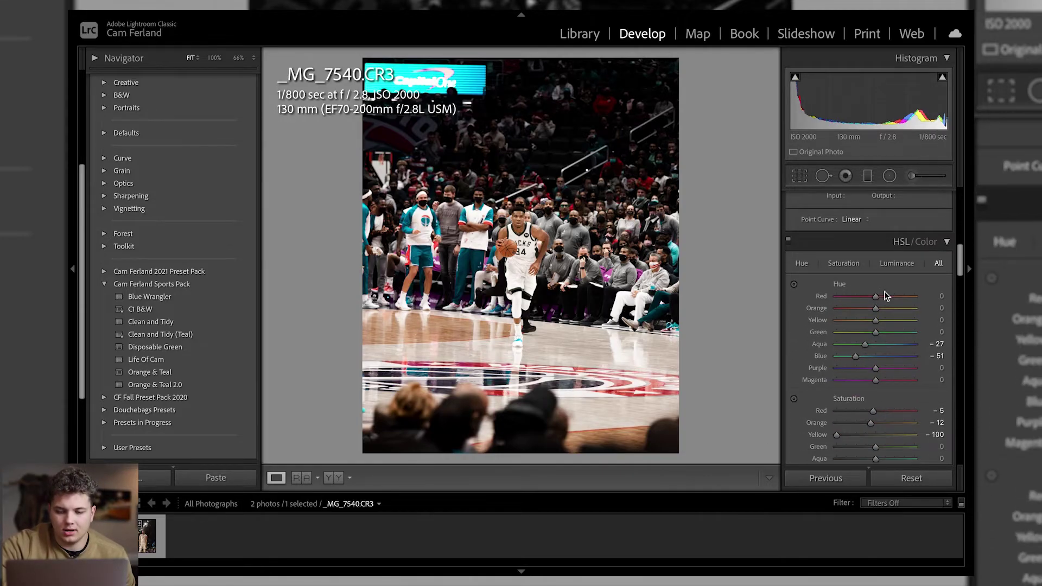
scroll(881, 366, down, 10)
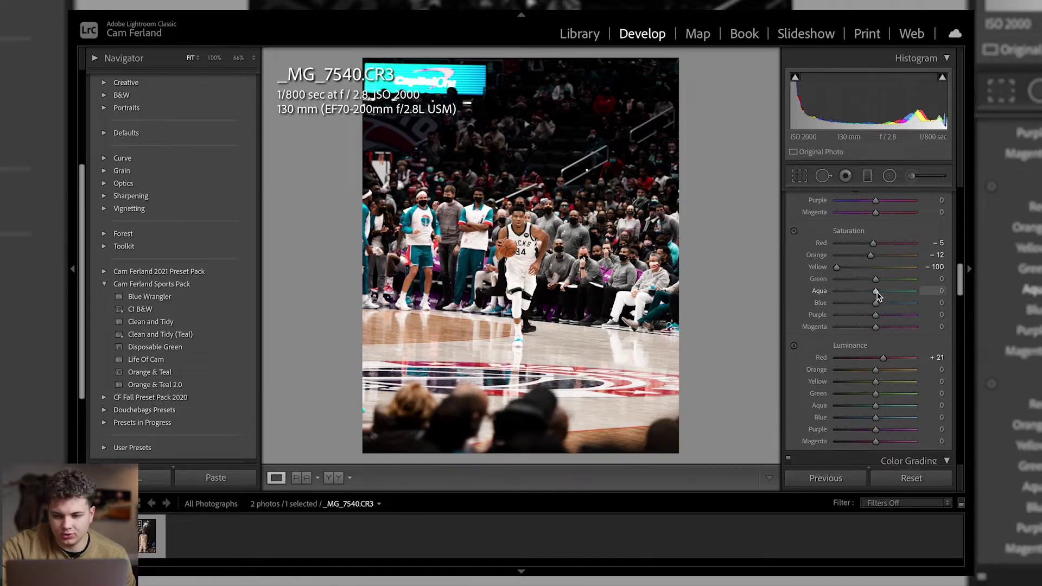
scroll(878, 296, up, 5)
drag(875, 261, 865, 274)
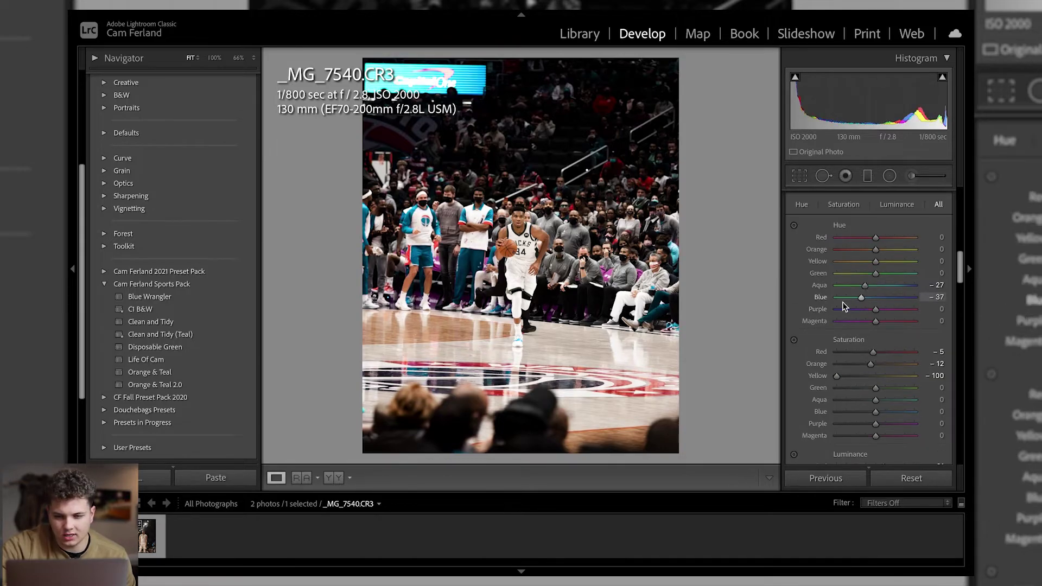
Set the luminance of the oranges to +35 and of the blues to +34.
scroll(877, 255, up, 2)
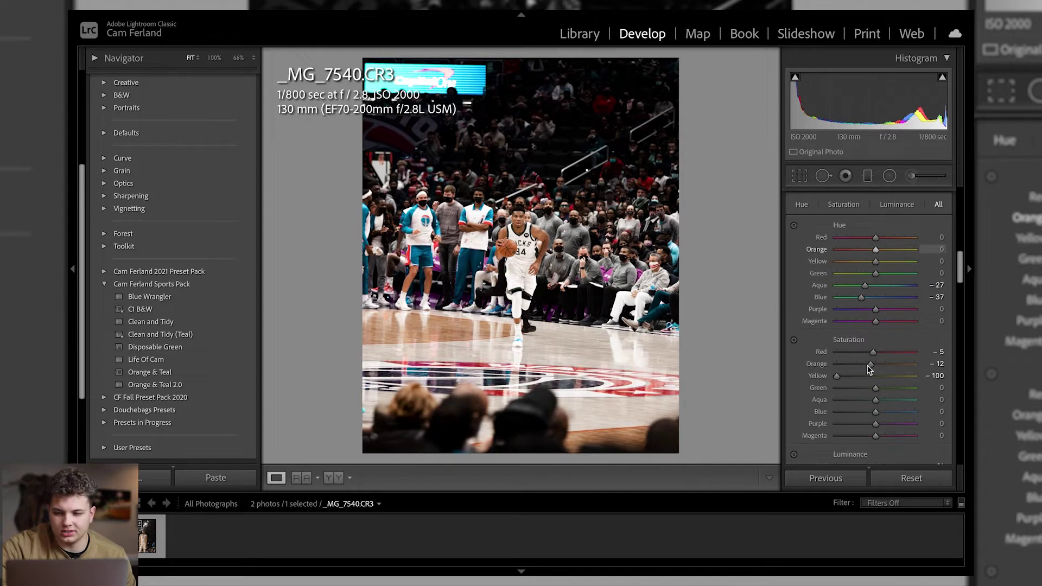
scroll(869, 358, down, 5)
drag(875, 402, 888, 408)
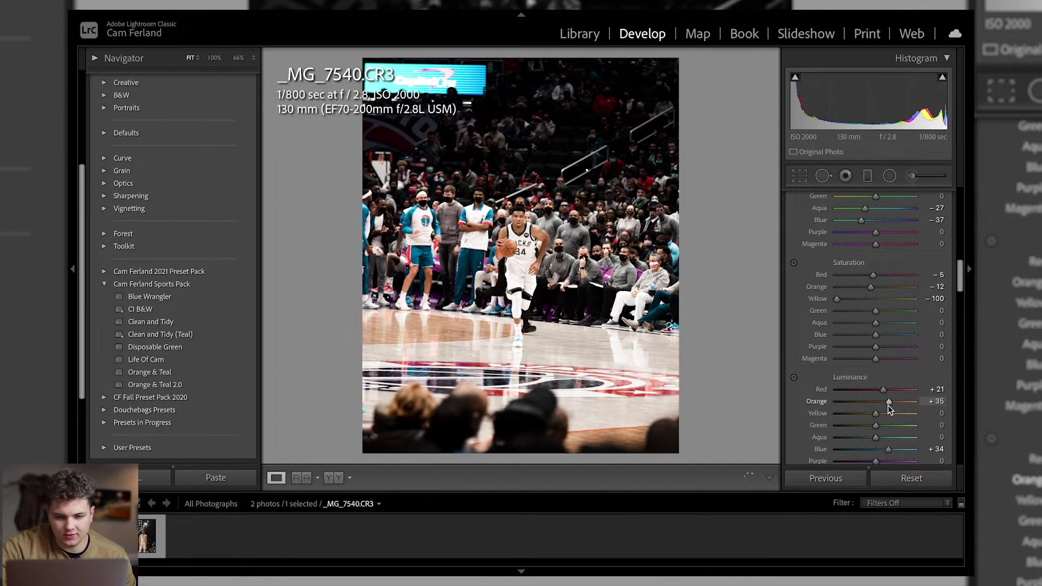
Set the Shadows to -29 and the Highlights to +15.
scroll(885, 396, up, 15)
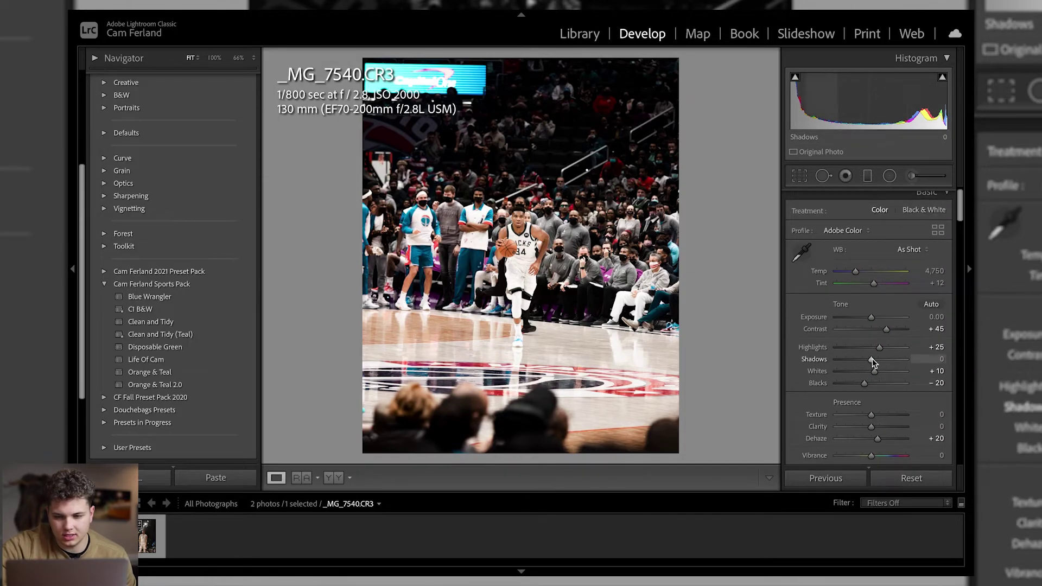
drag(863, 363, 876, 350)
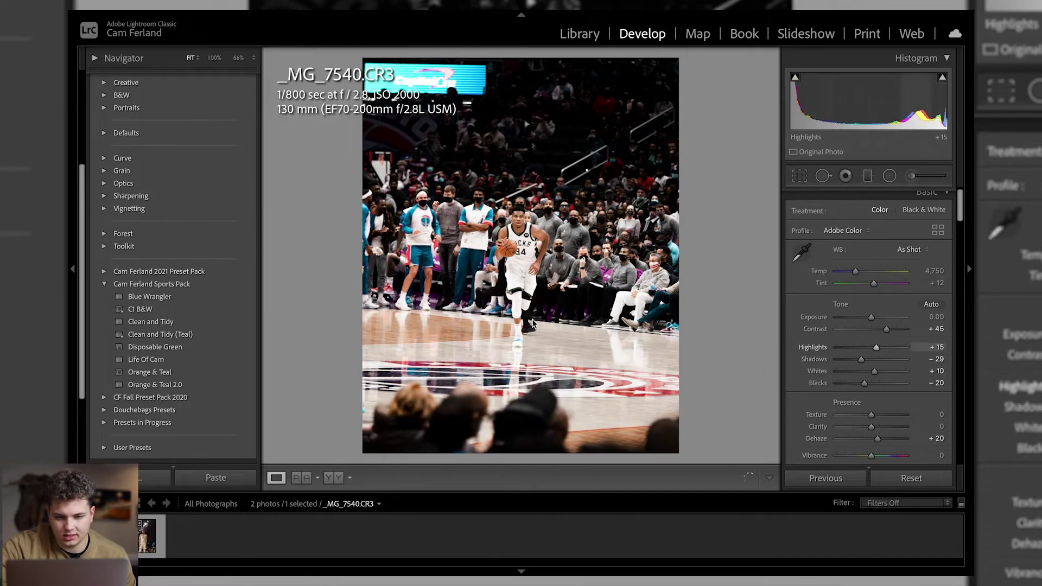
Move the tone curve's black point to input 11, output 0, and check the player up close.
scroll(807, 309, down, 5)
drag(806, 308, 808, 308)
click(503, 259)
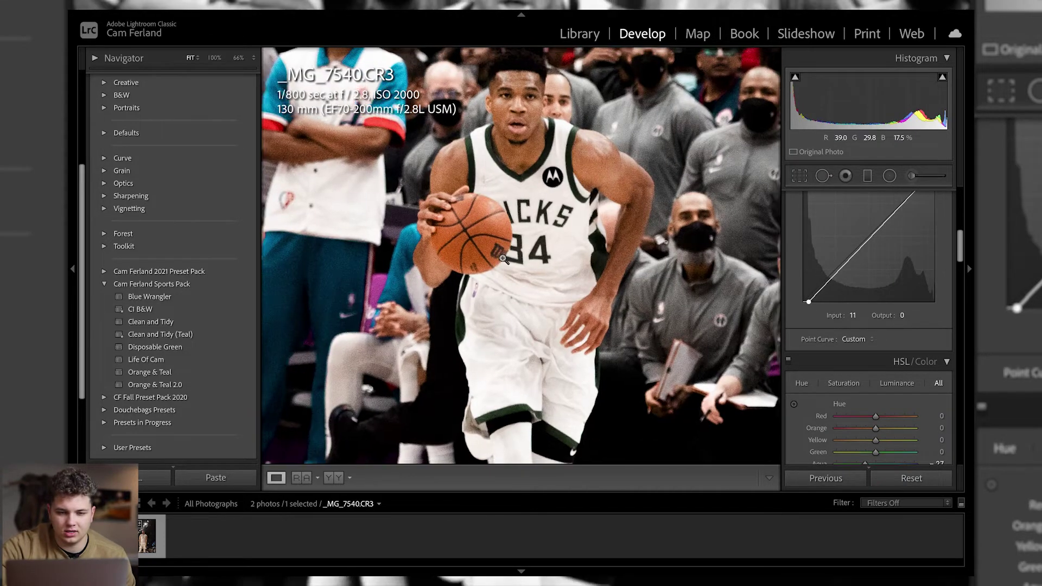
click(504, 259)
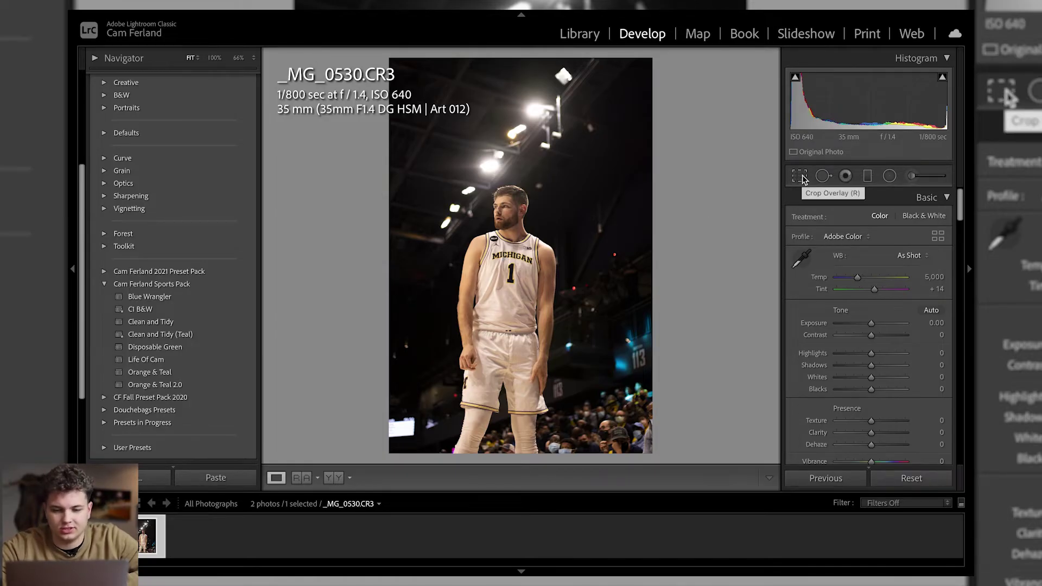
Neutralize the white balance of _MG_0530.CR3 from the white jersey, giving temperature 3,800 and tint 0, and inspect the jersey up close.
click(803, 257)
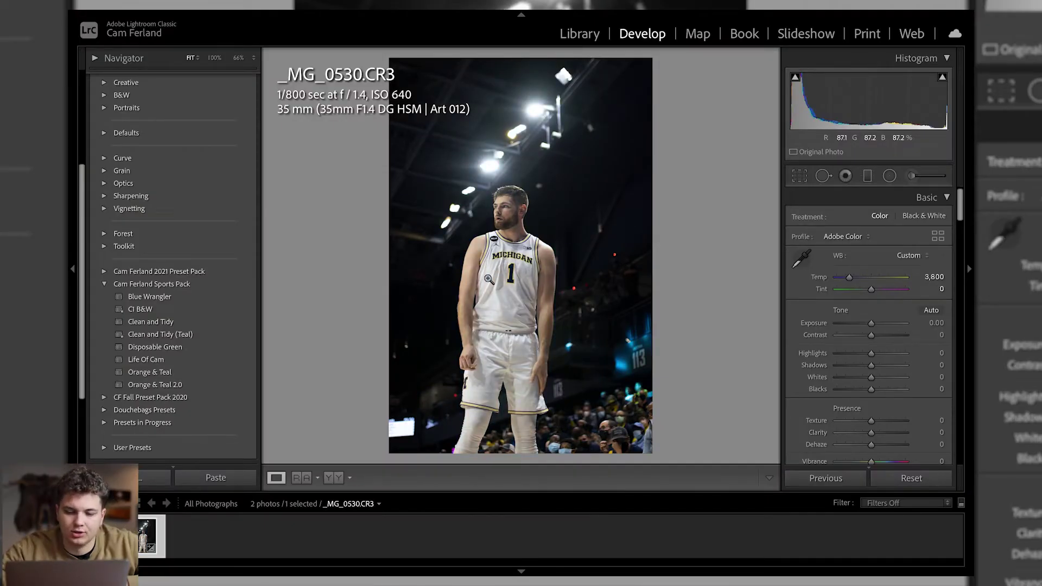
click(488, 279)
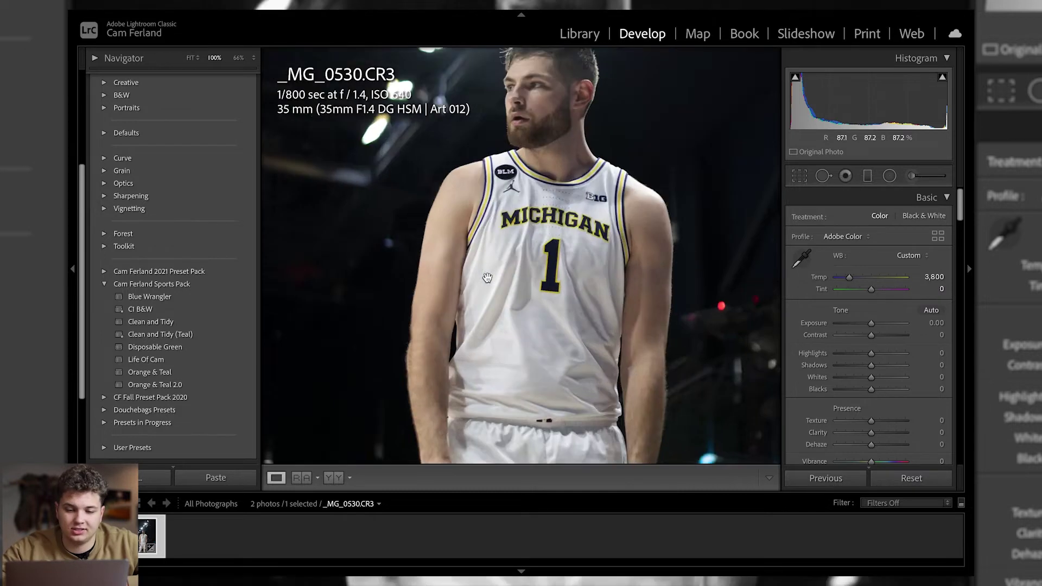
click(488, 279)
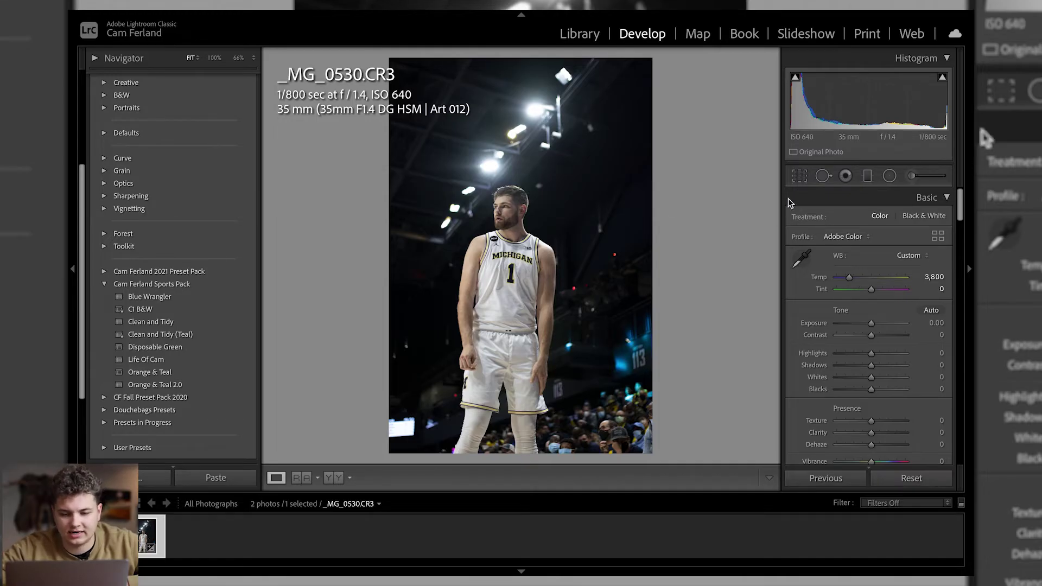
Crop the photo to the 4 x 5 / 8 x 10 aspect ratio, framing the standing player down to the photo's lower edge.
click(800, 176)
click(898, 220)
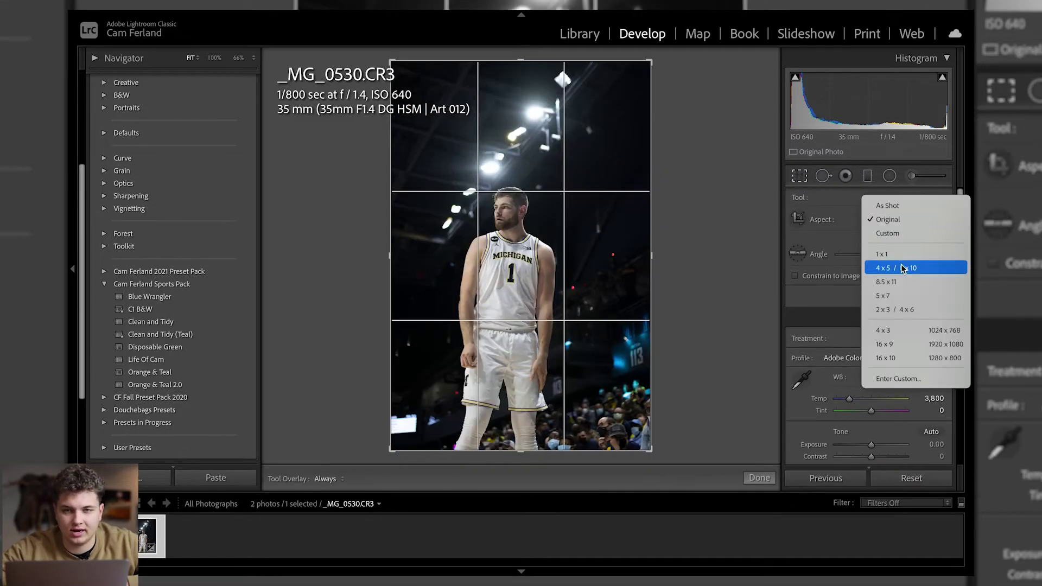
click(898, 267)
drag(644, 239, 627, 179)
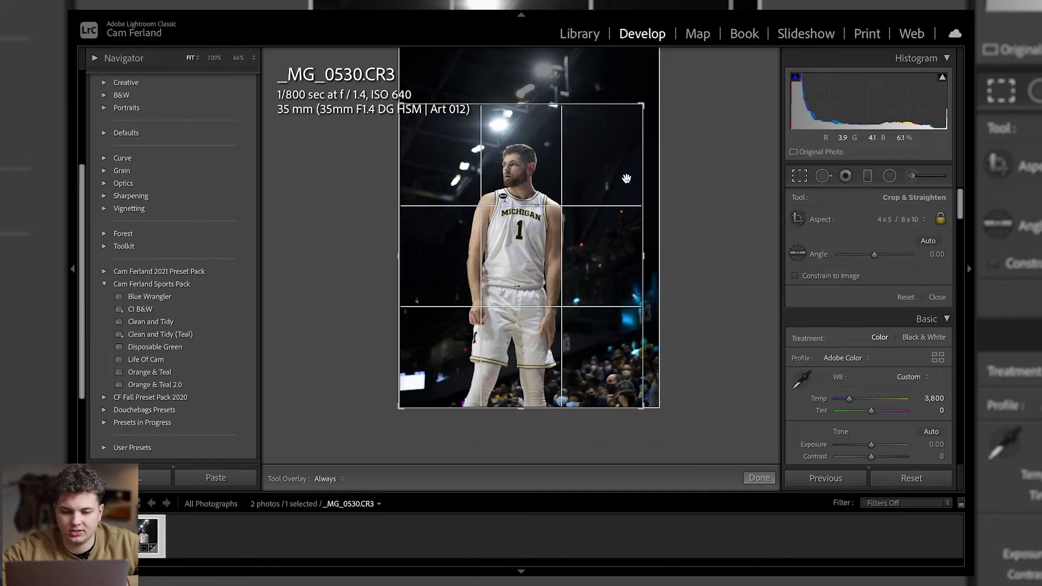
key(Return)
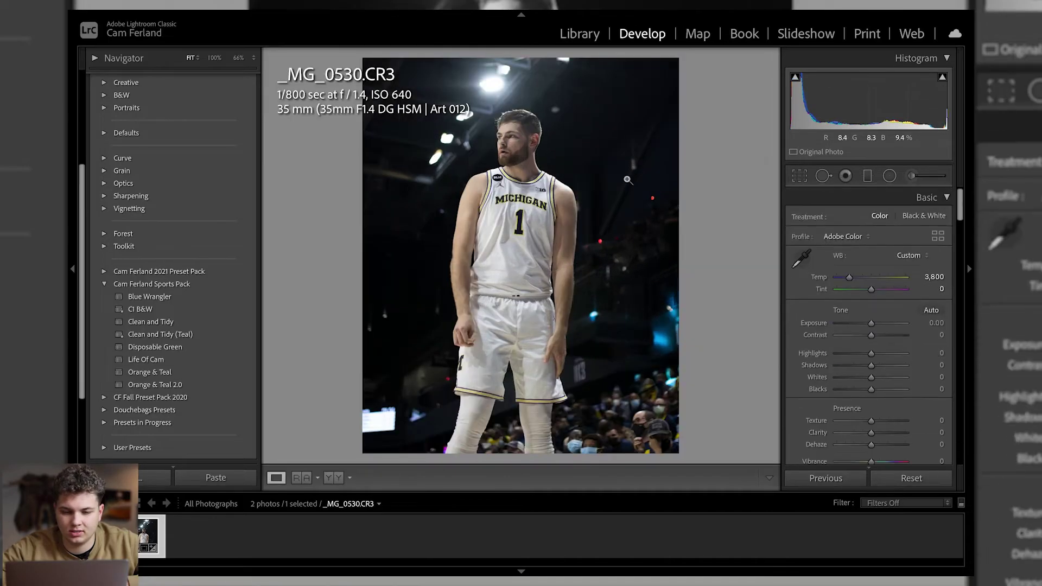
Shift the crop frame upward on the photo to leave more space above the player's head.
click(807, 181)
drag(591, 196, 592, 209)
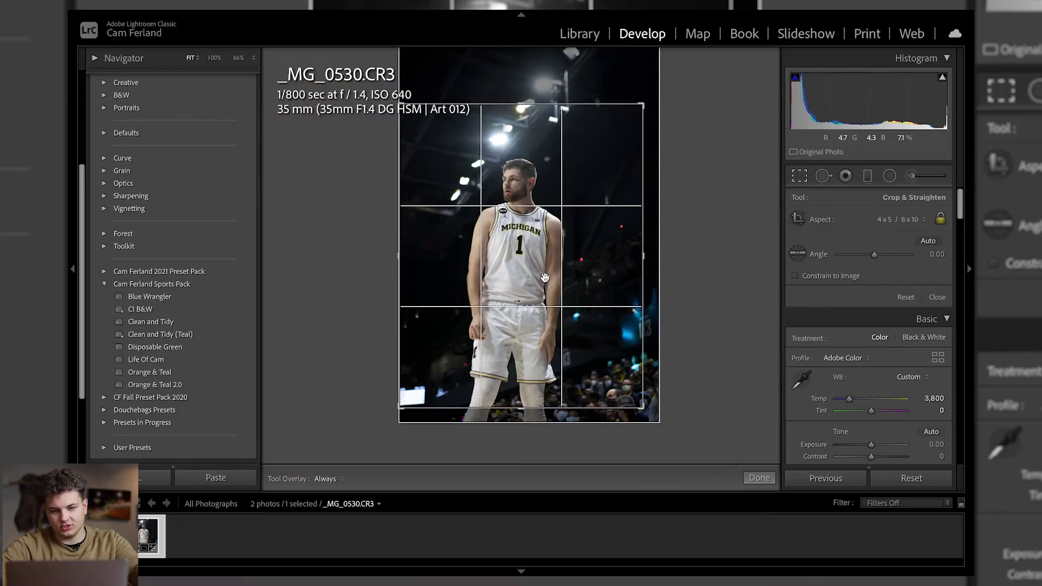
key(r)
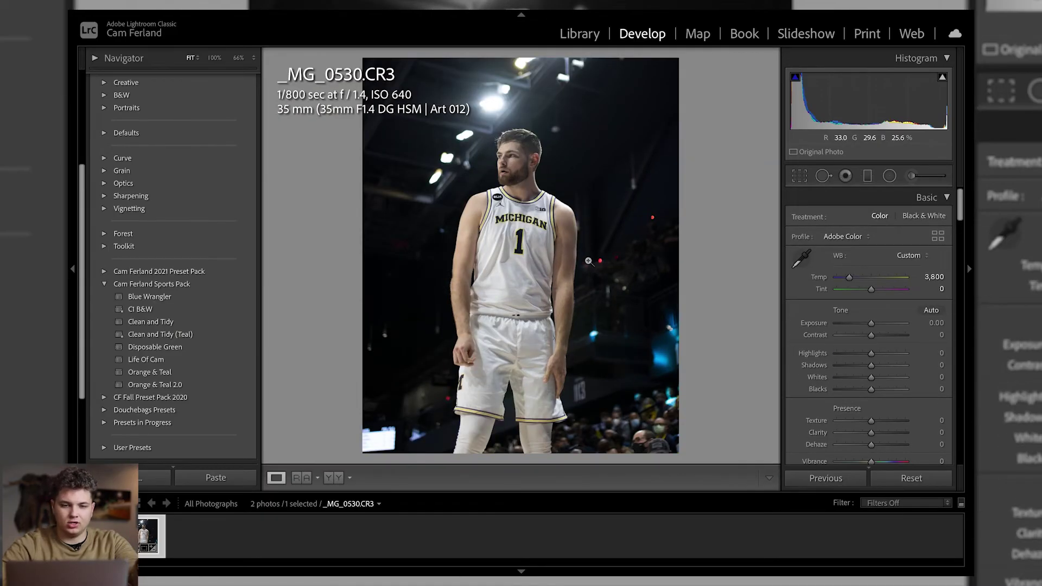
click(800, 176)
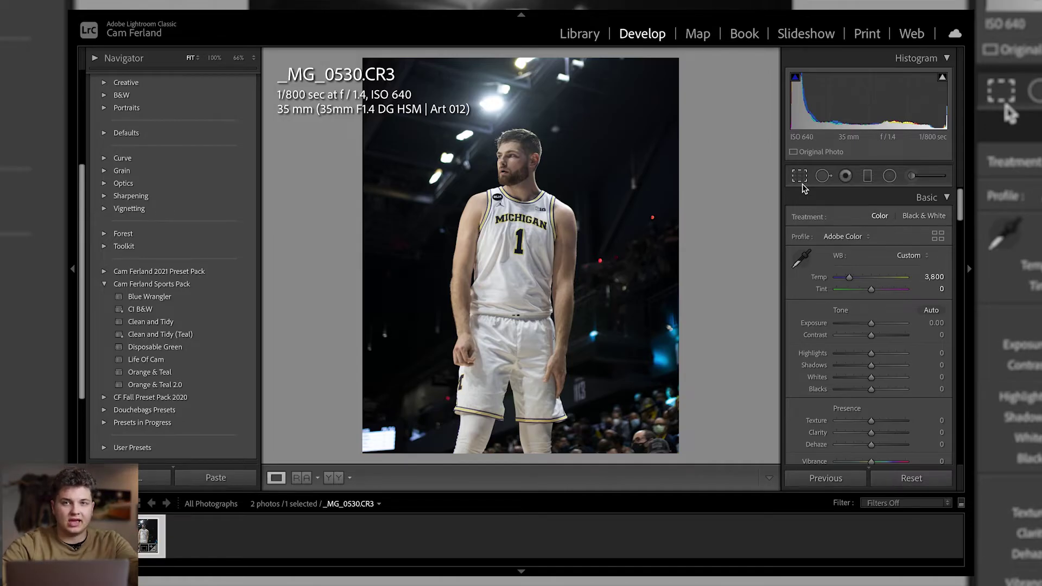
Try a crop framing with more space above the player's head, and move the frame back down to below his shorts.
drag(541, 188, 546, 213)
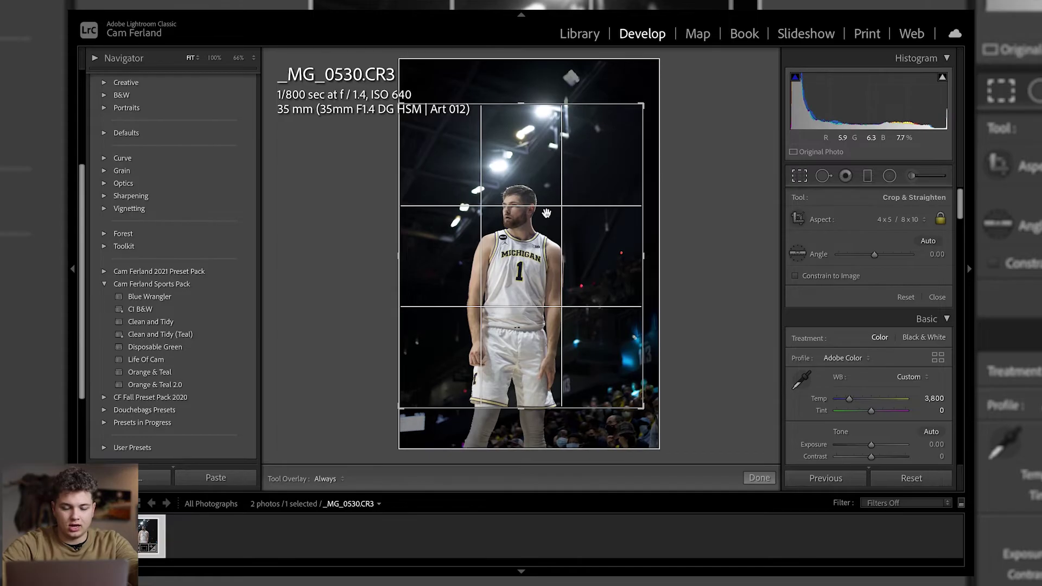
key(Return)
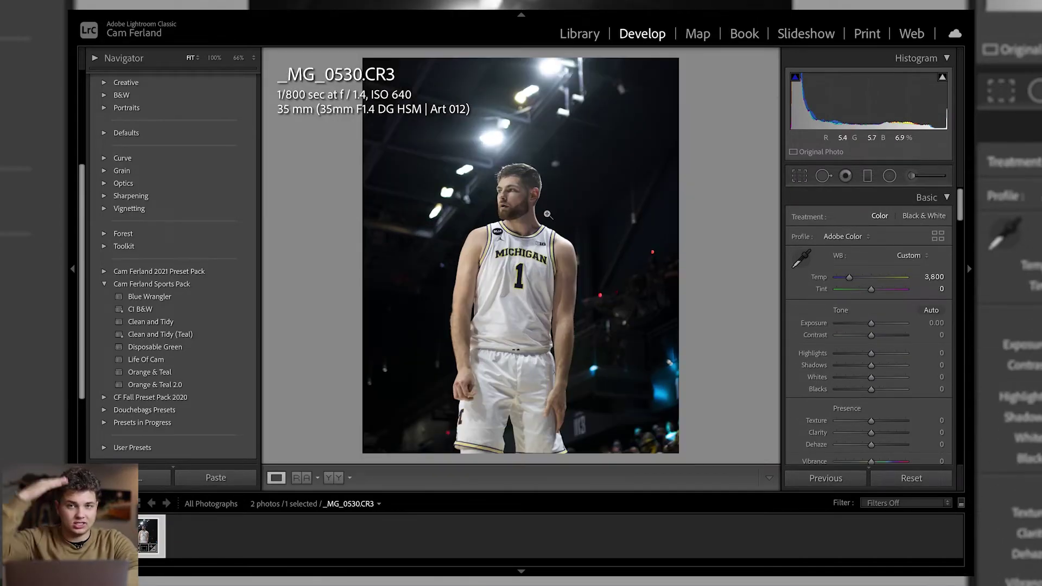
click(801, 176)
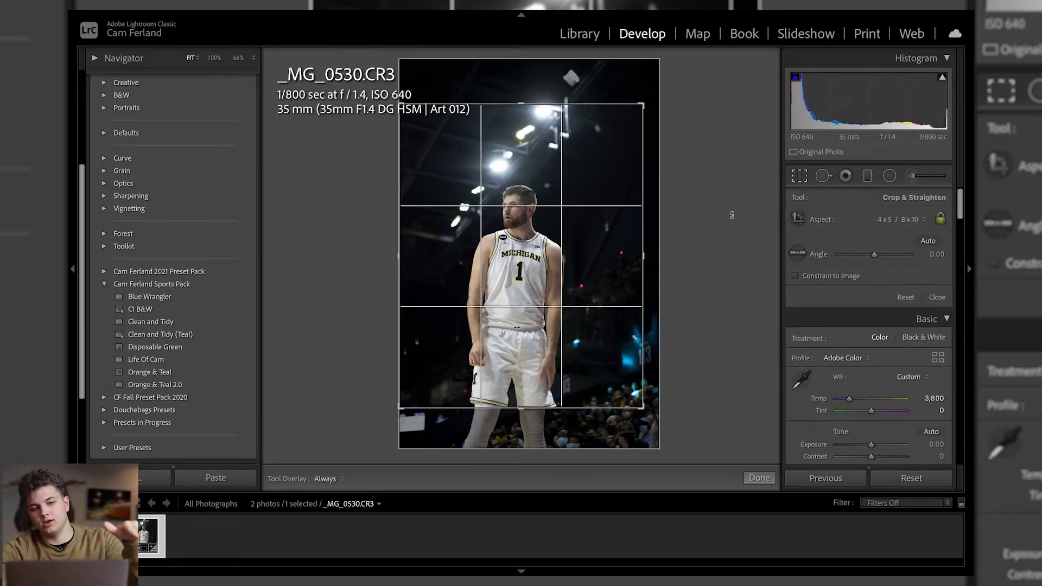
drag(552, 229, 553, 212)
key(Return)
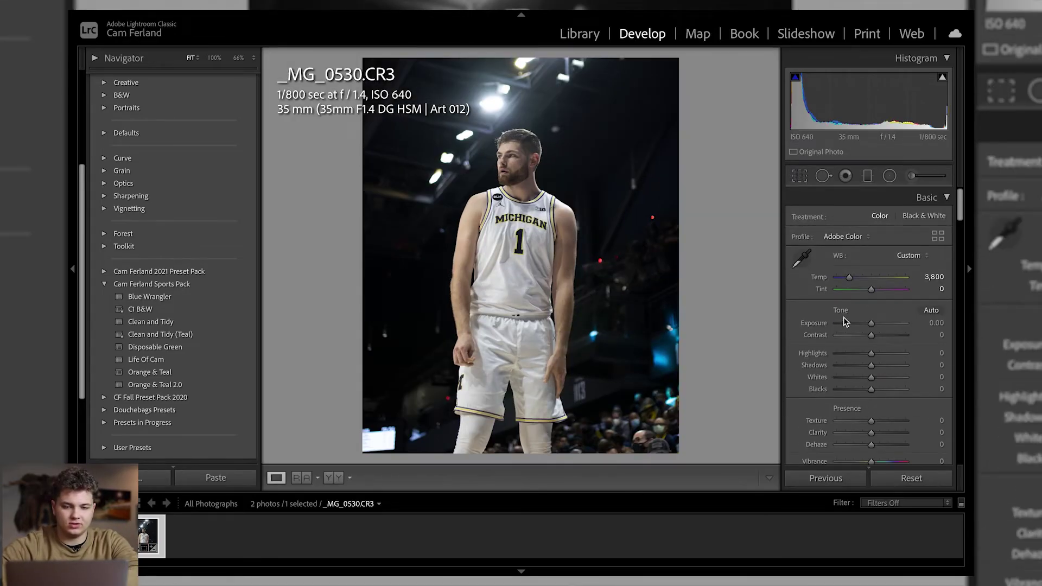
Paste the black-and-white develop settings onto the photo, try an exposure of −0.50 and return the exposure to 0.
key(ctrl+shift+v)
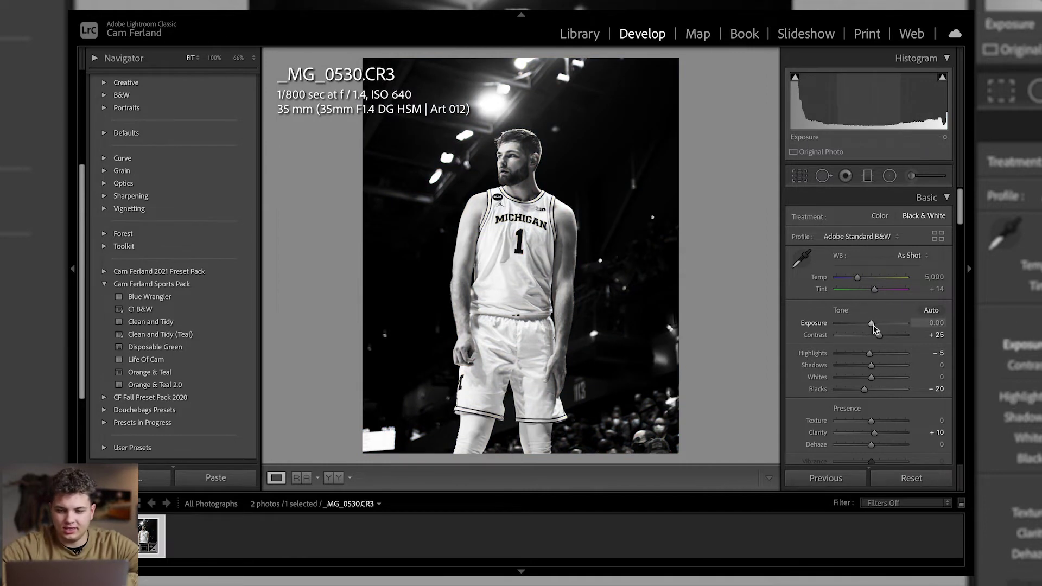
drag(872, 326, 869, 324)
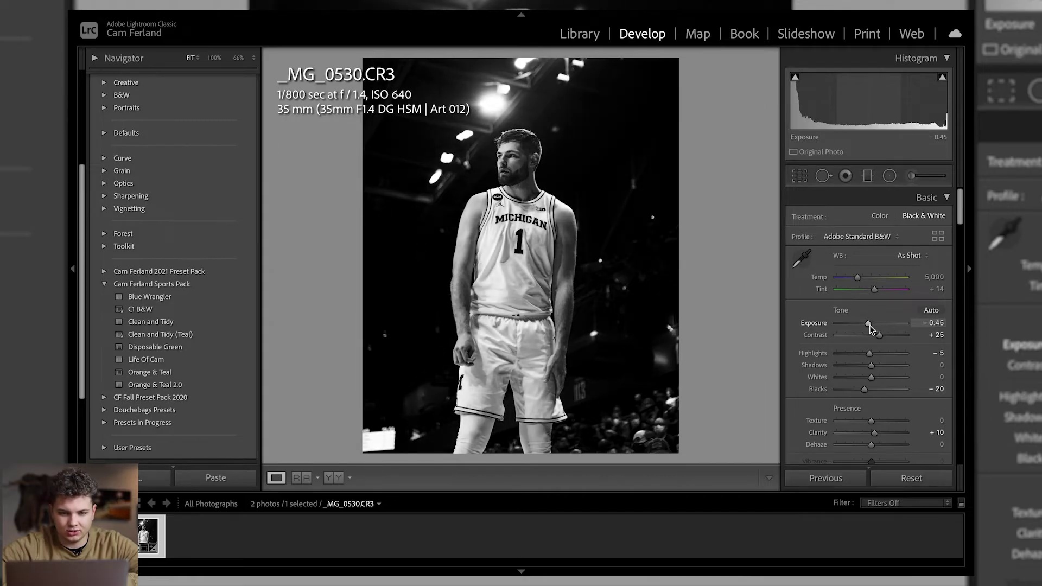
drag(869, 324, 868, 325)
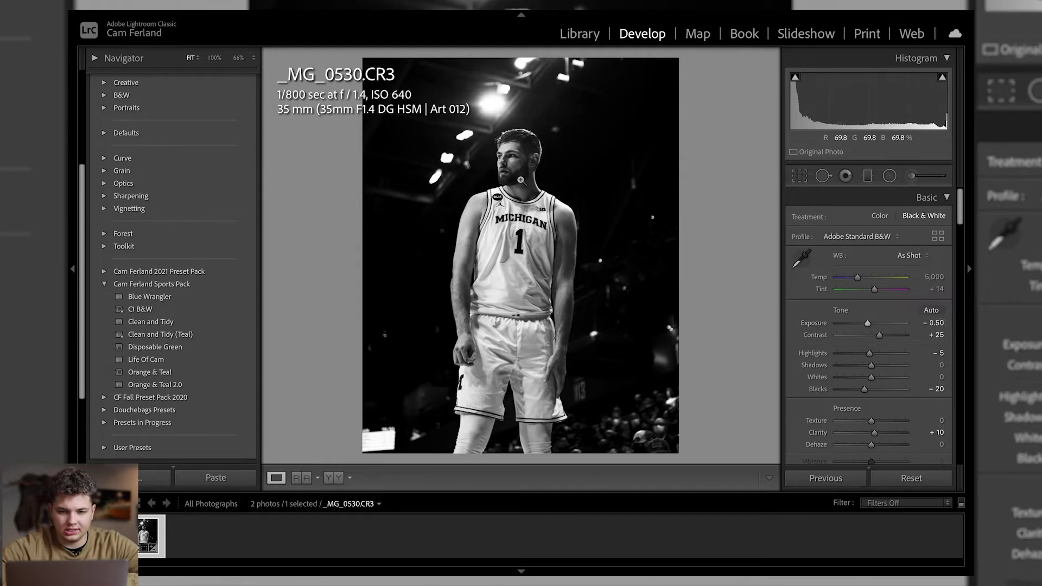
click(928, 323)
text(0)
key(Return)
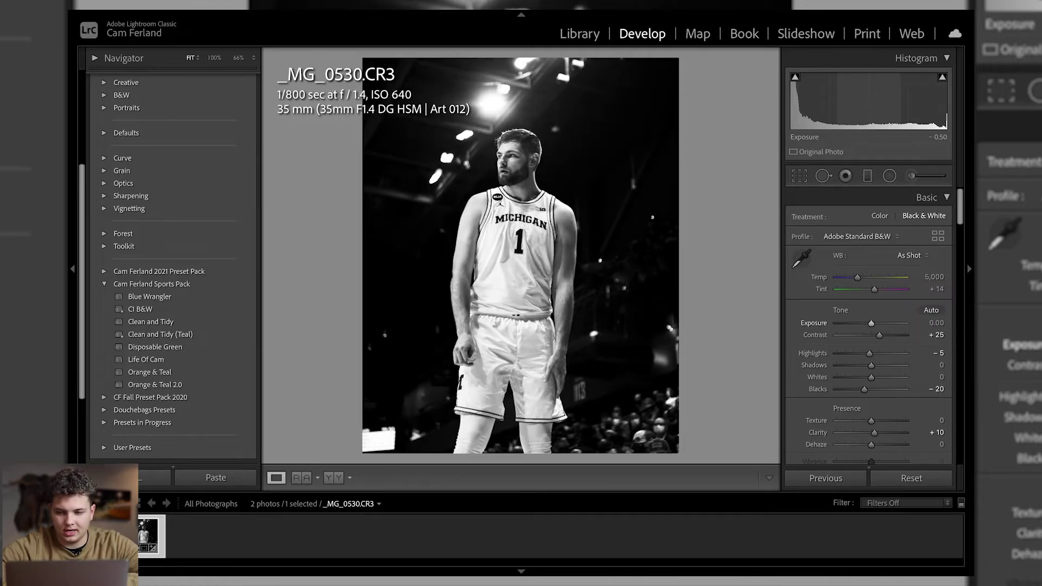
Set the black-and-white photo's shadows to −34 and its highlights to 0, after trying highlights at −14.
drag(869, 353, 867, 352)
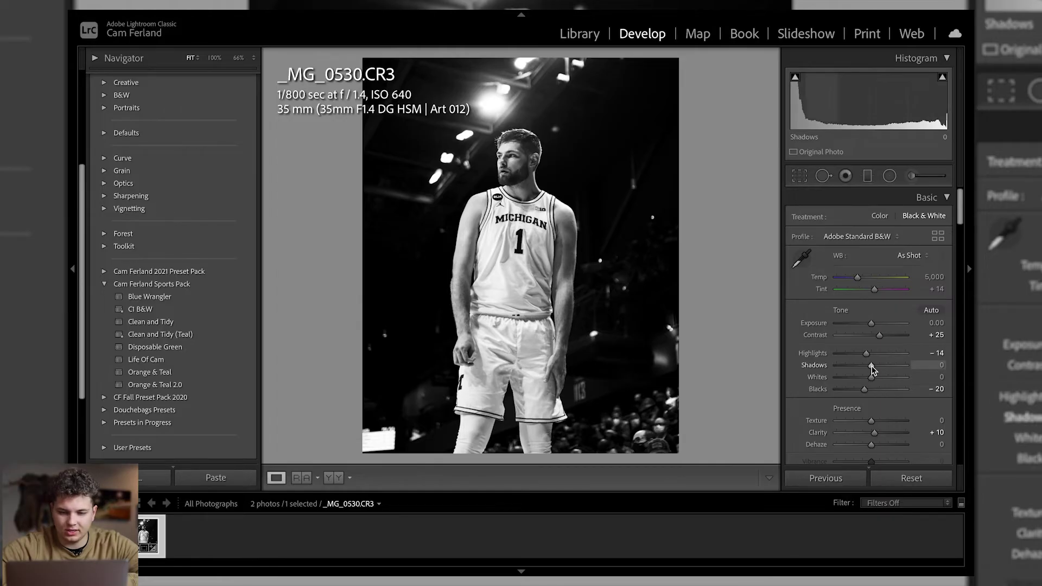
drag(871, 366, 860, 371)
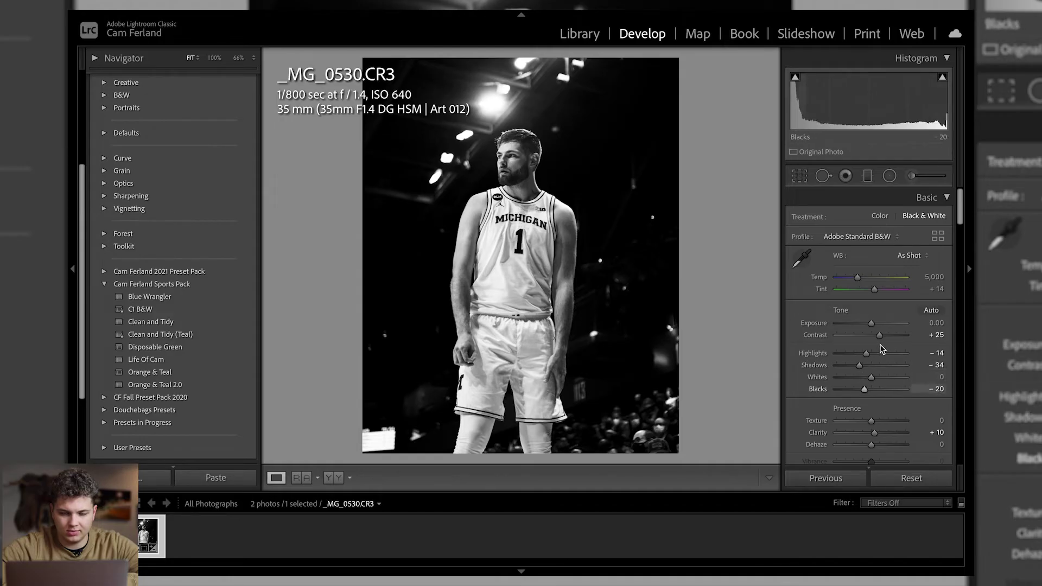
drag(866, 353, 873, 356)
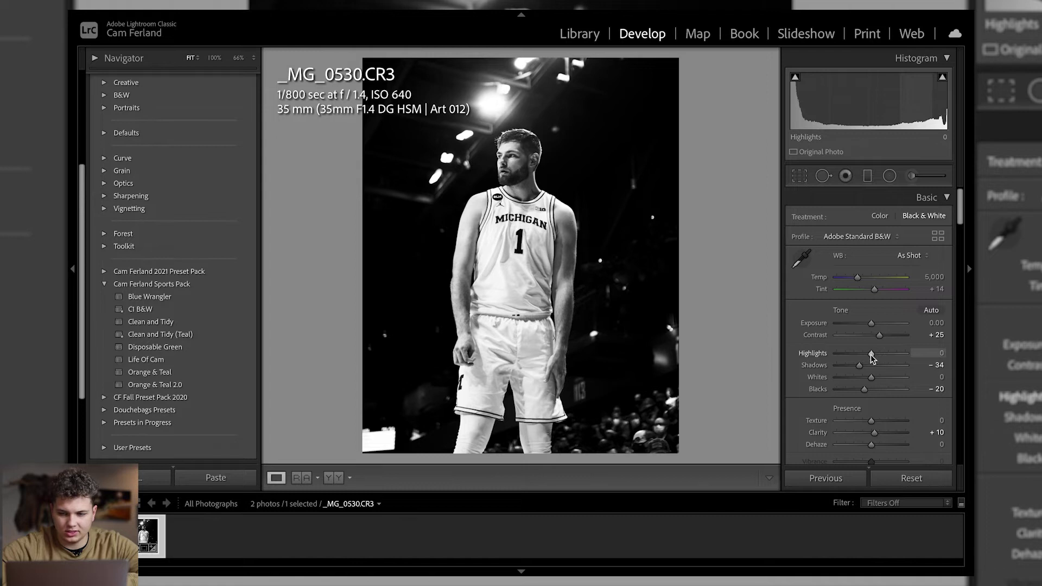
Inspect the player's face and jersey up close, and review the black-and-white mix and color grading settings.
click(580, 253)
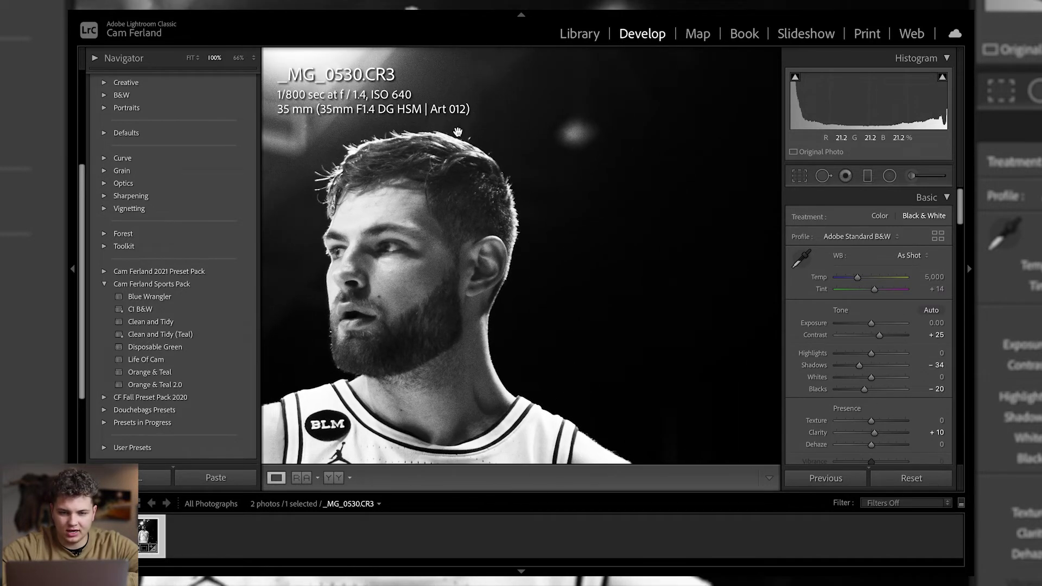
click(502, 217)
click(527, 205)
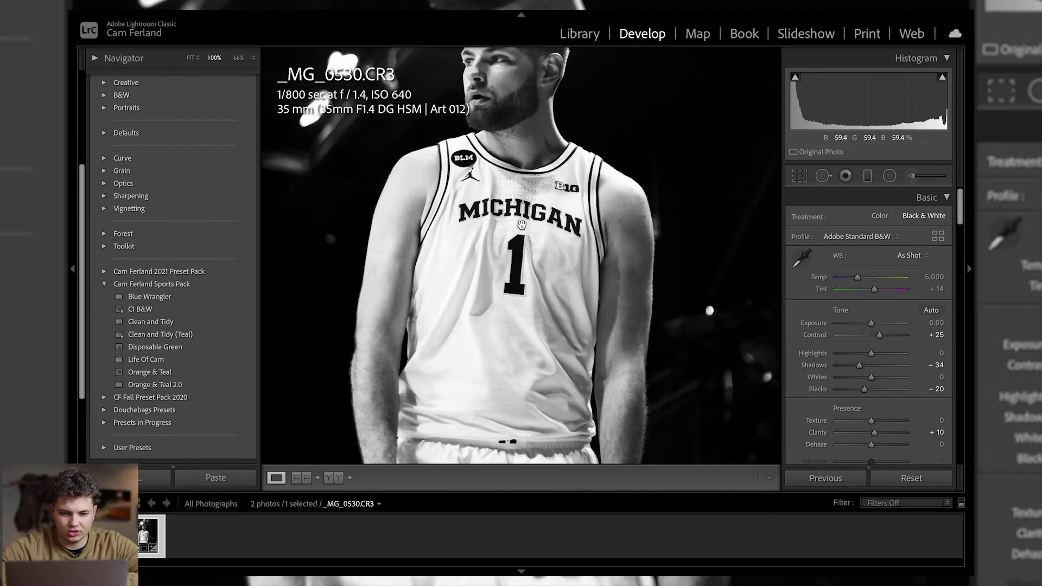
drag(527, 266, 610, 273)
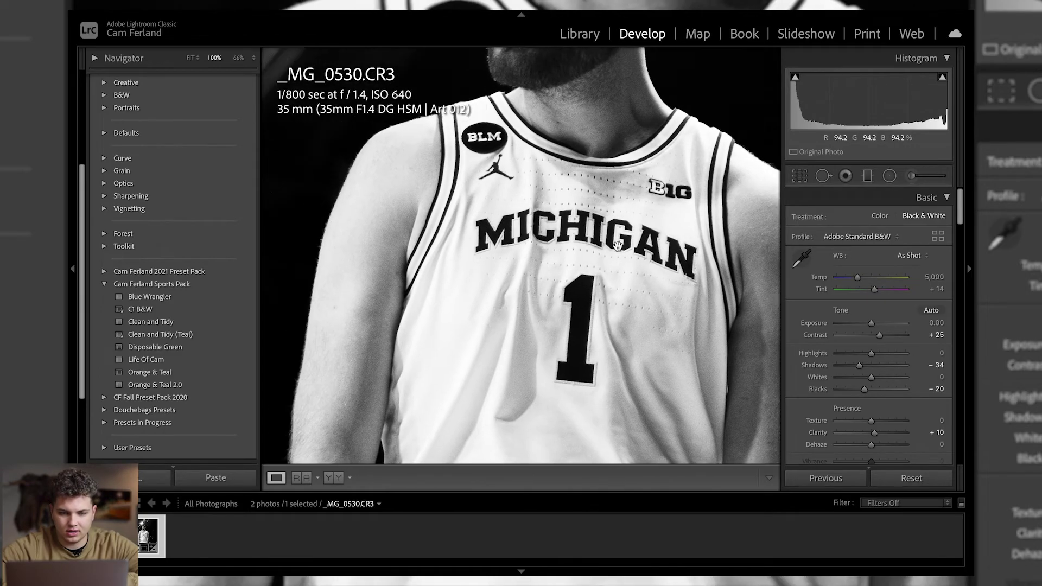
click(546, 325)
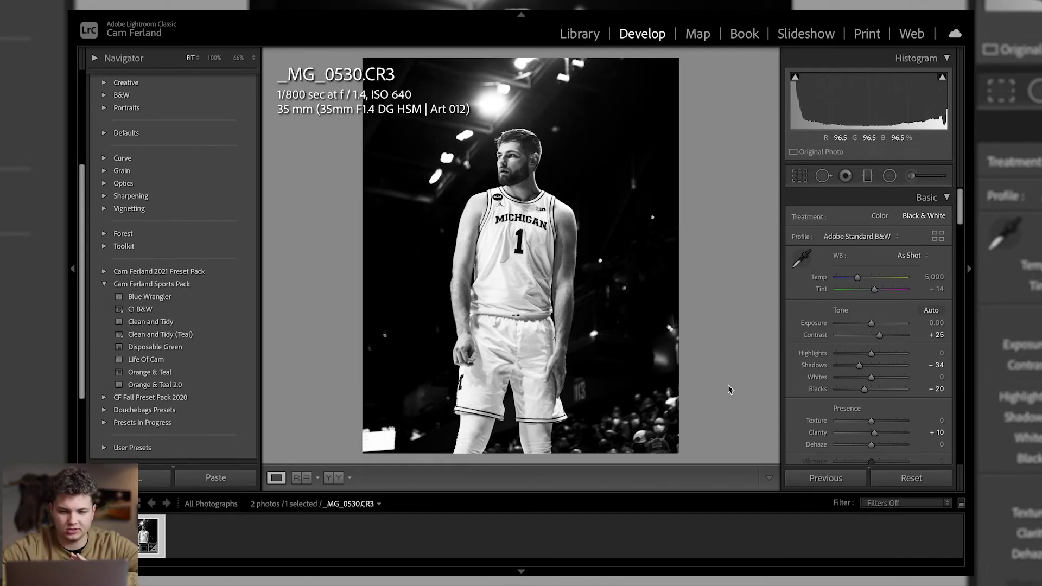
scroll(904, 434, down, 10)
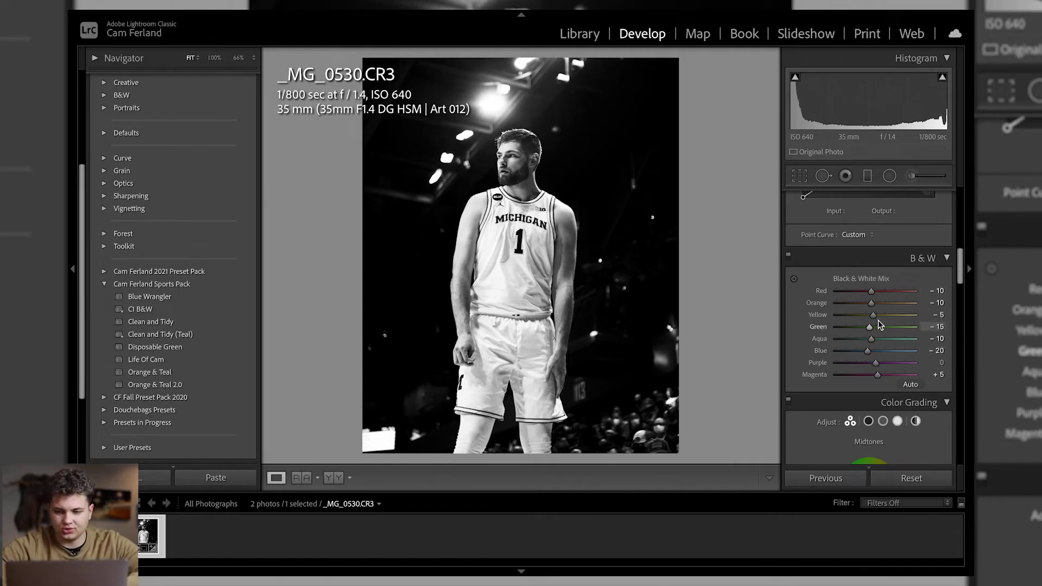
drag(893, 318, 862, 319)
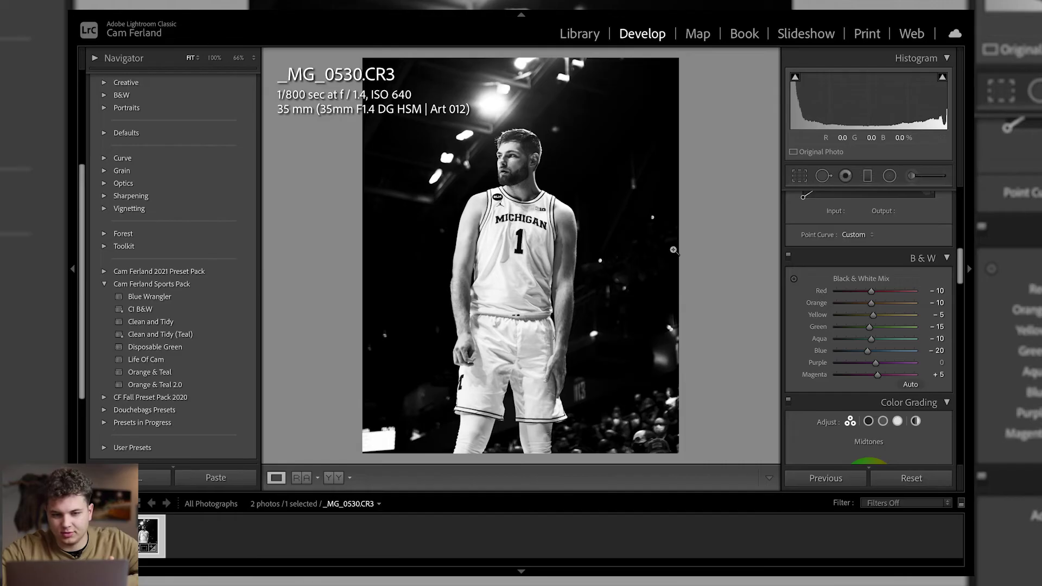
scroll(899, 405, down, 3)
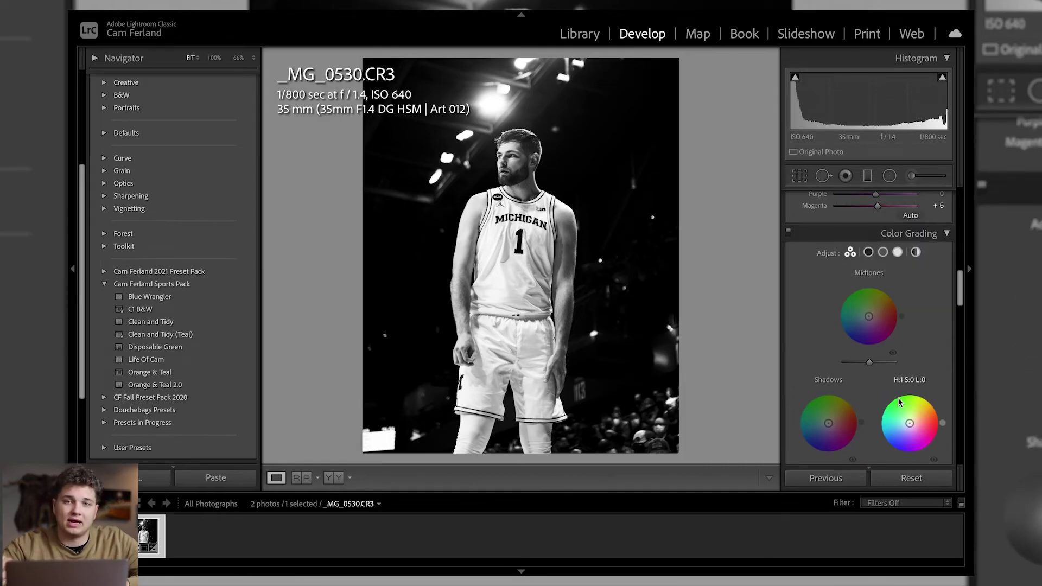
scroll(899, 402, up, 10)
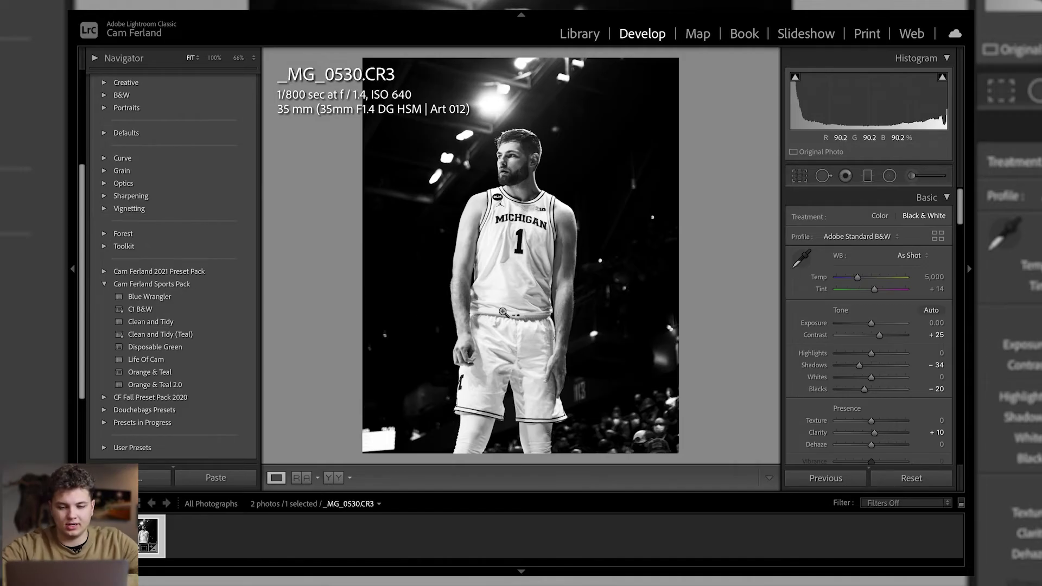
Reset the photo to its original settings and neutralize its white balance from the white jersey, giving temperature 3,850 and tint +1.
right_click(551, 299)
mouse_move(595, 500)
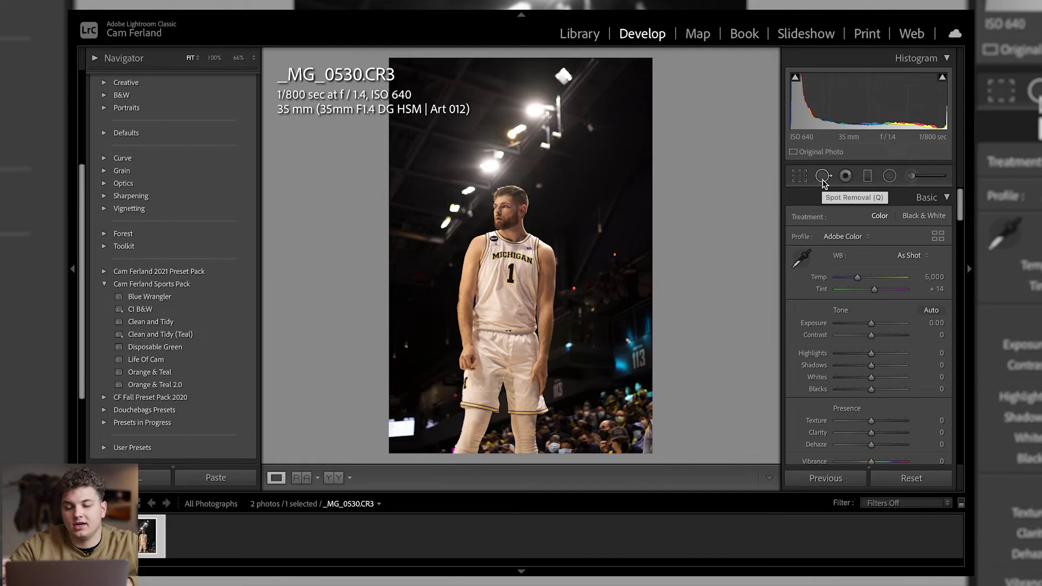
click(801, 259)
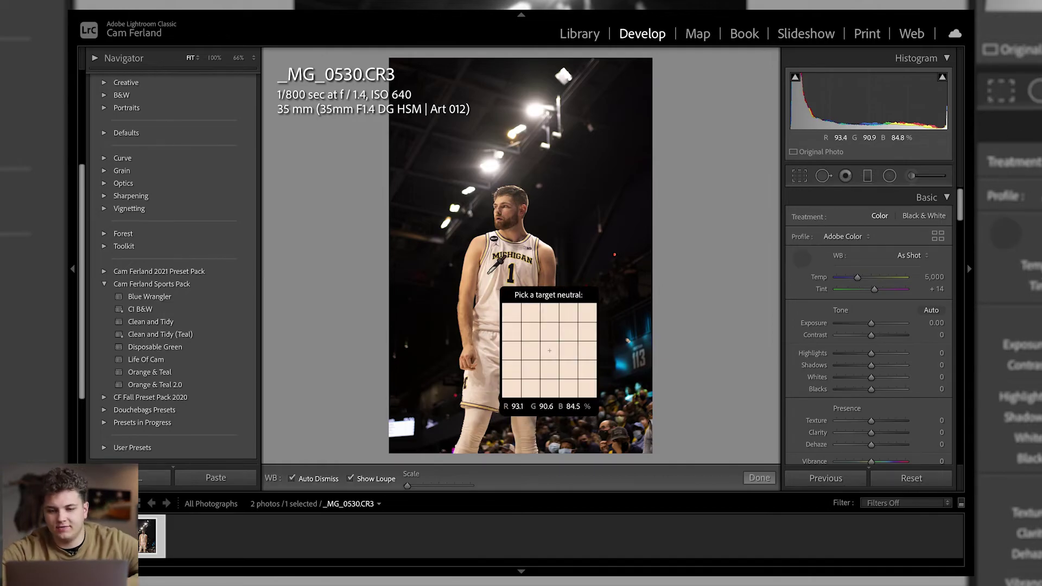
click(489, 271)
Crop the photo to 4 x 5 / 8 x 10 at an angle of −0.93, framing the player from above his head to his knees.
click(799, 175)
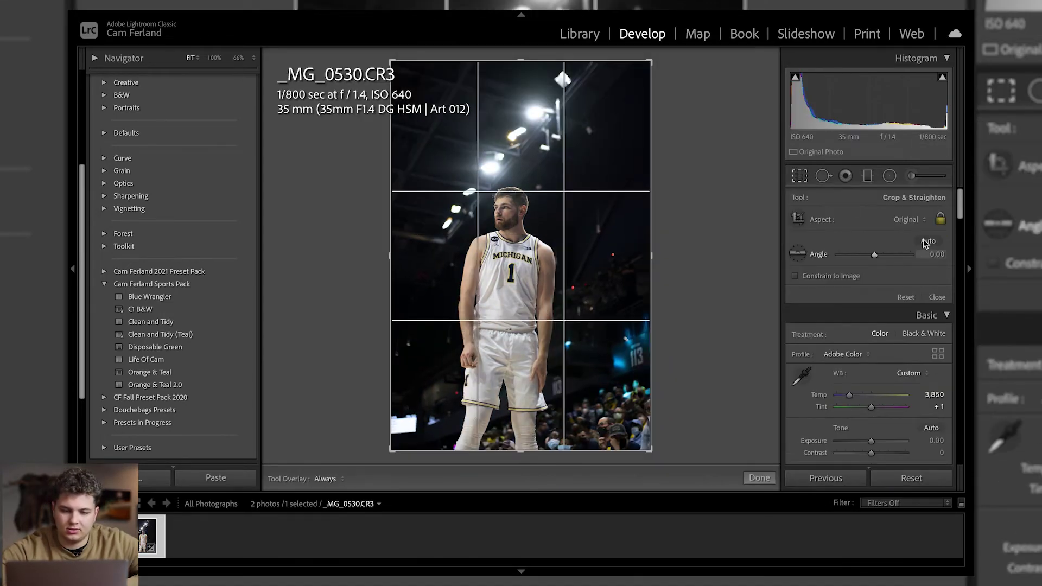
click(907, 219)
click(879, 277)
drag(871, 258, 871, 255)
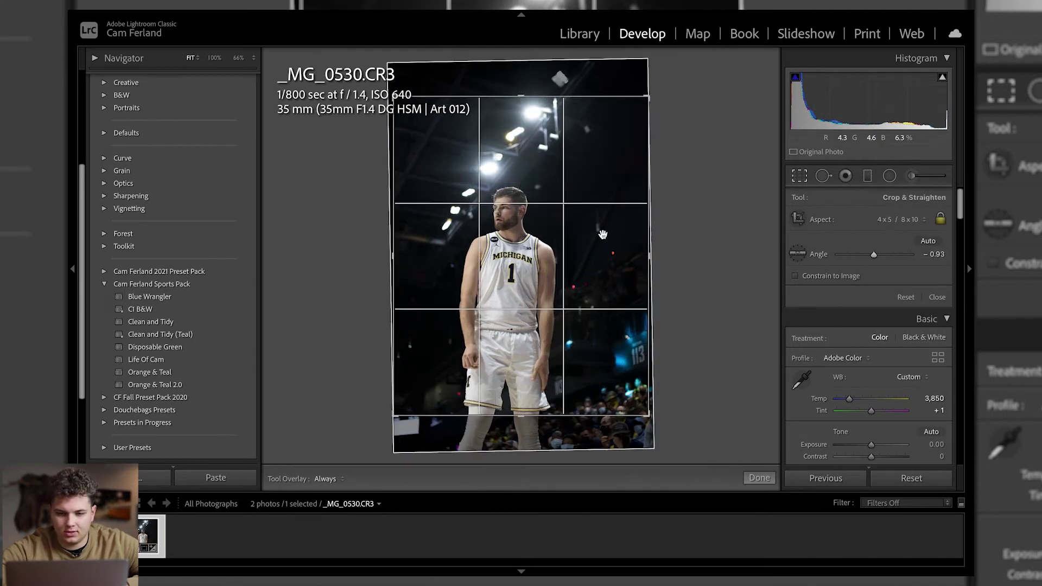
drag(648, 234, 592, 201)
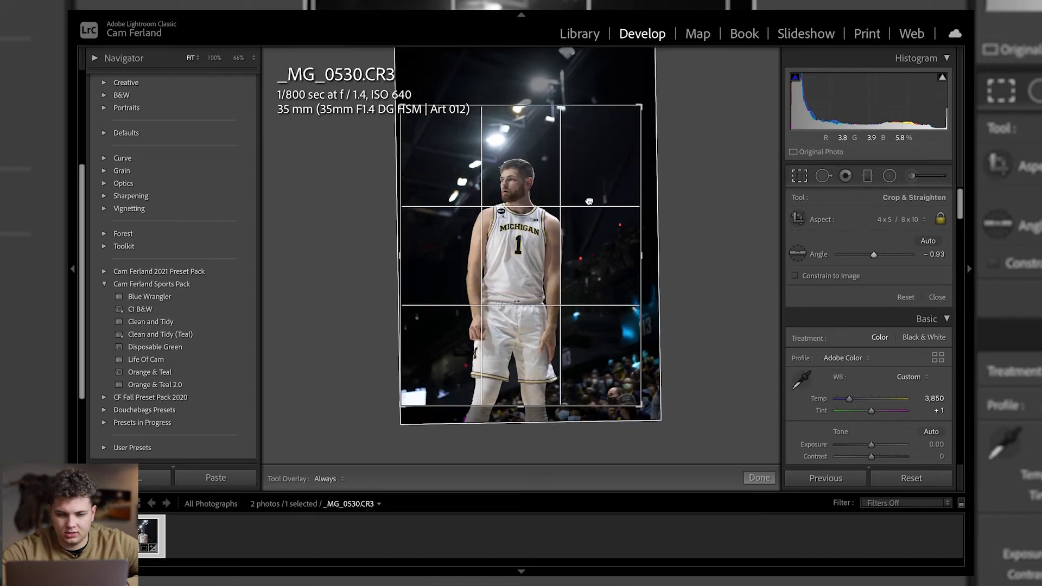
key(Return)
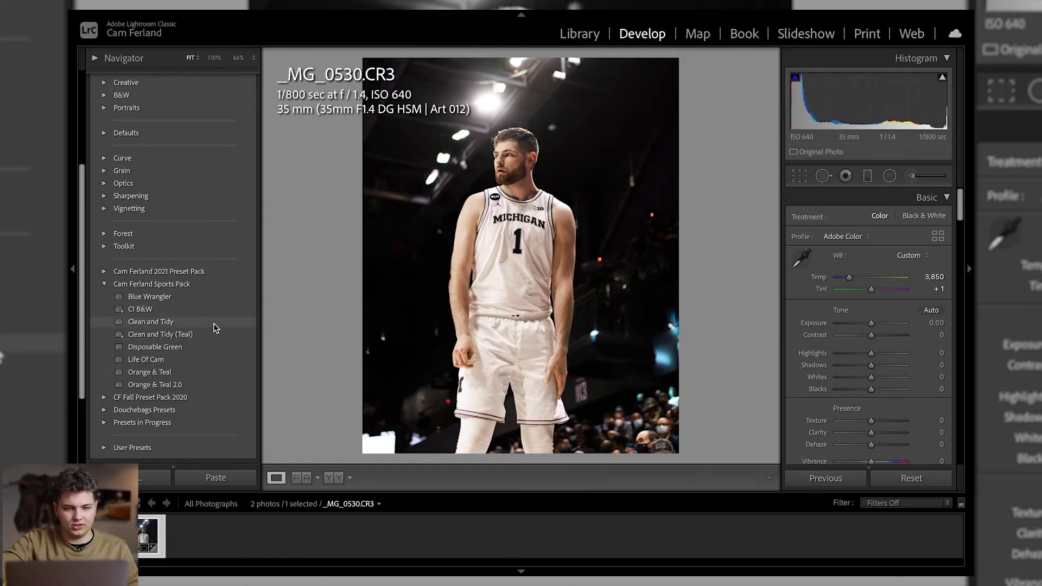
Apply the Clean and Tidy preset, set clarity to +10 and dehaze to +5, and check the player up close.
click(214, 322)
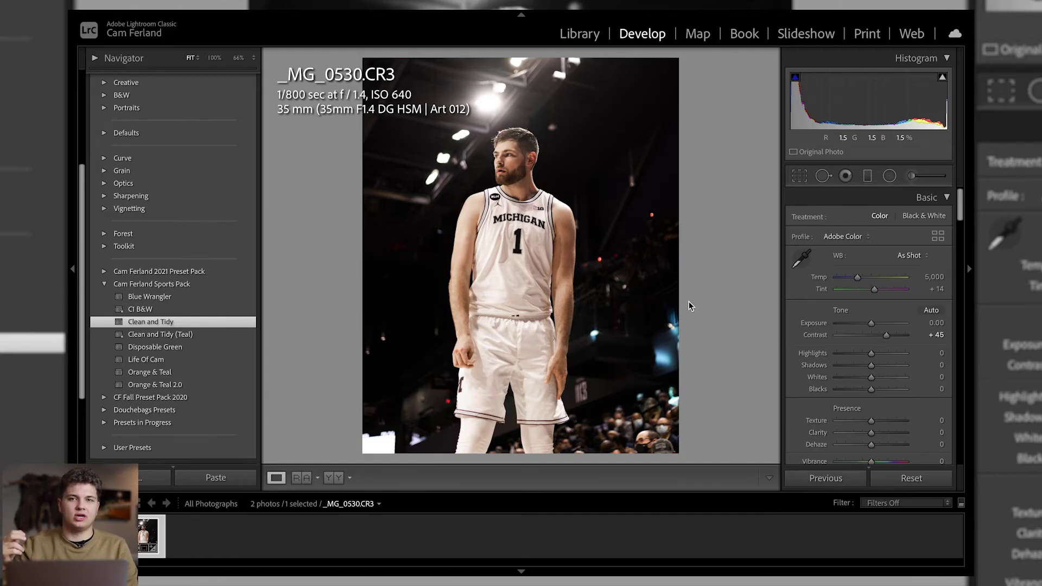
scroll(878, 375, down, 2)
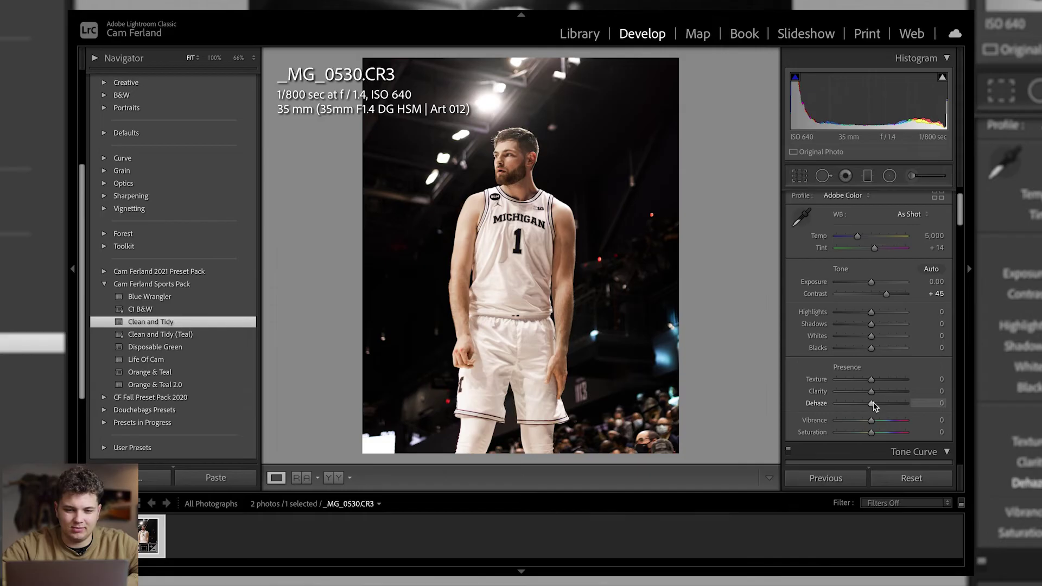
drag(872, 402, 874, 391)
click(550, 237)
drag(550, 237, 547, 428)
click(548, 397)
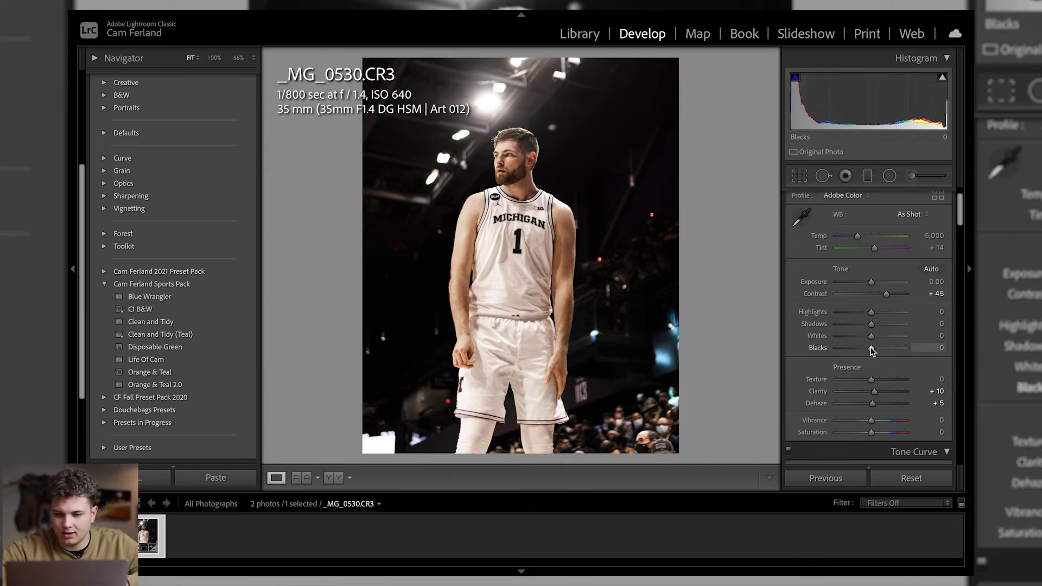
Set the photo's highlights to +6, shadows to −30, whites to +22 and blacks to −10.
drag(870, 347, 858, 325)
key(ctrl+z)
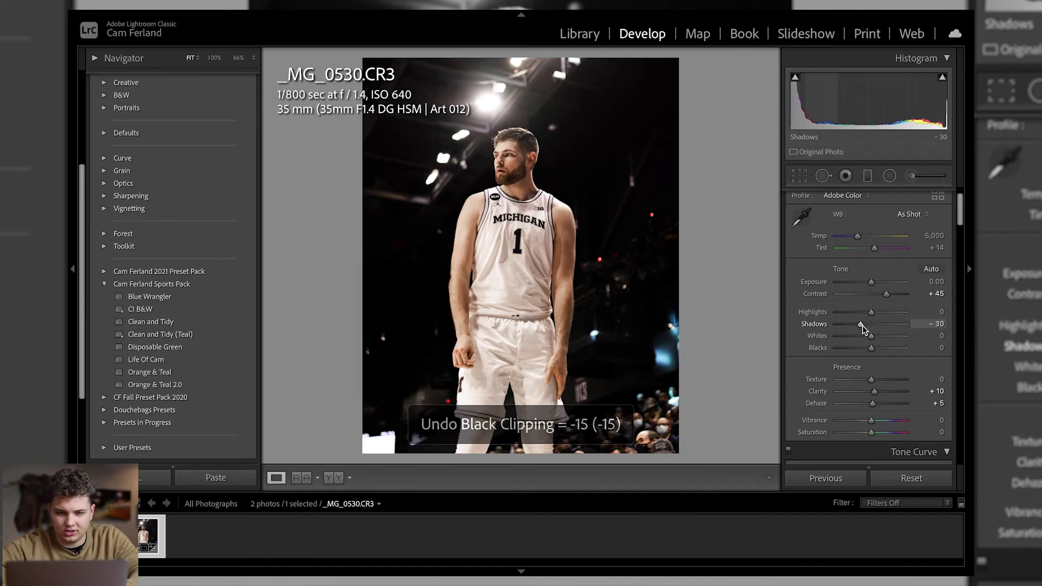
drag(870, 348, 874, 313)
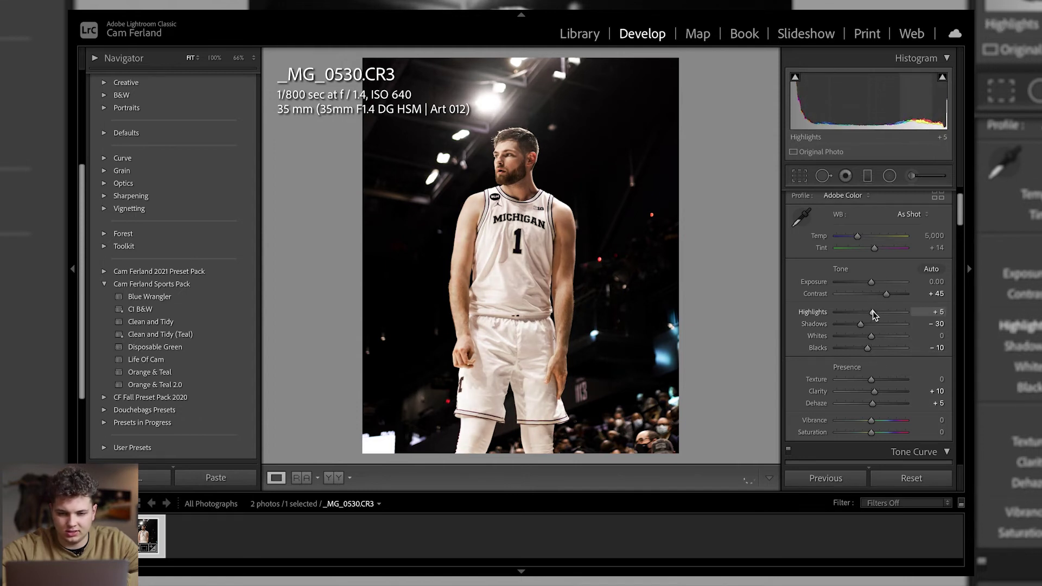
drag(871, 337, 878, 339)
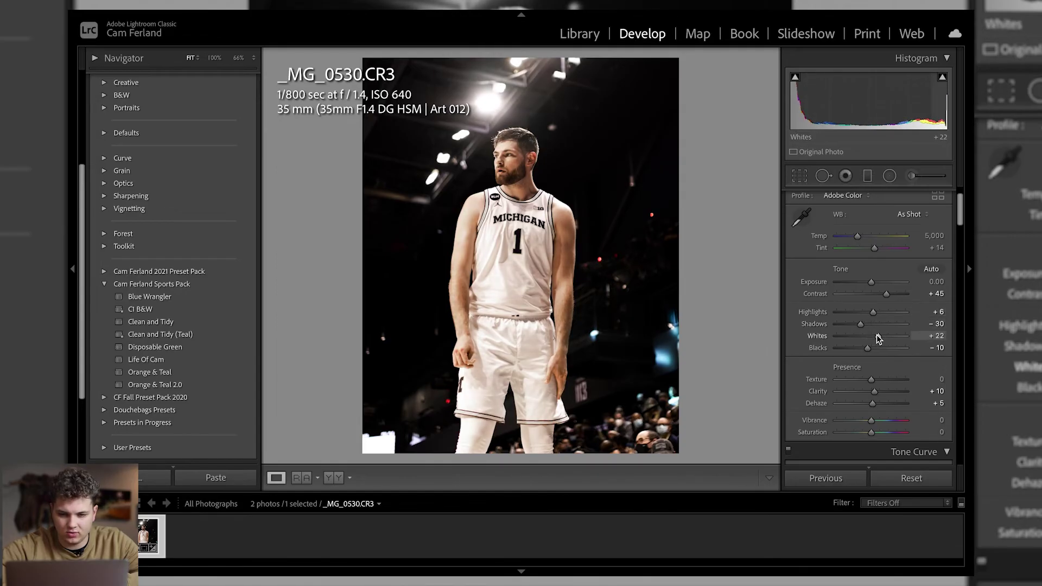
Tint the shadows teal in Color Grading with hue 198 and saturation 45, and check the player and the dark background up close.
scroll(878, 337, down, 10)
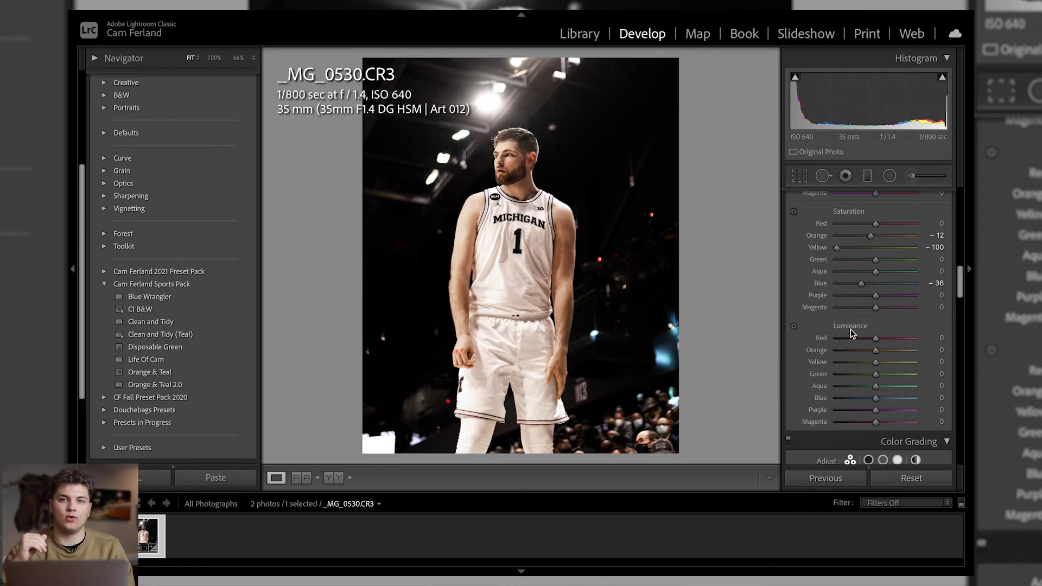
scroll(851, 329, down, 4)
scroll(850, 330, down, 1)
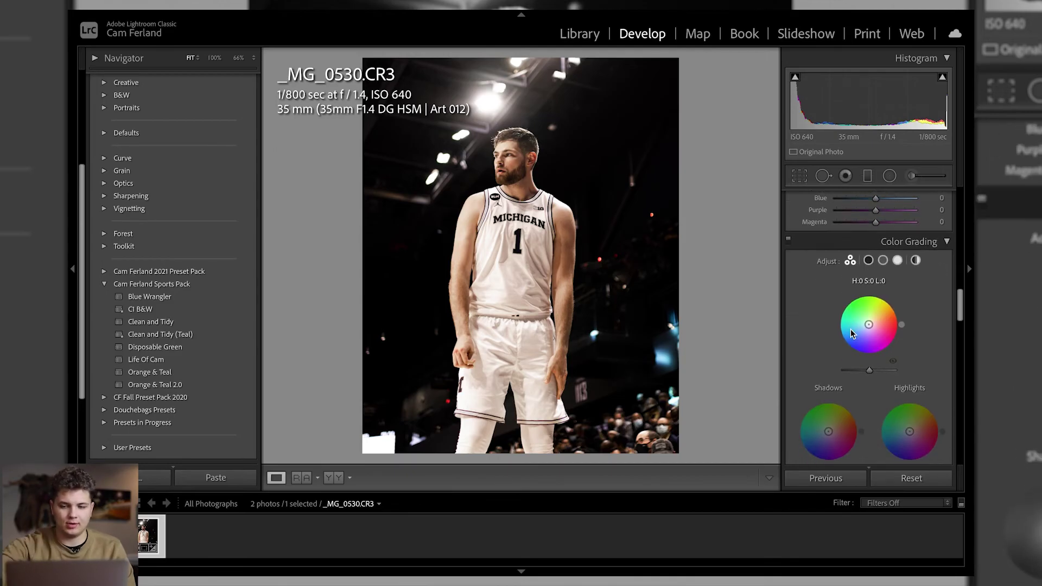
scroll(851, 333, down, 2)
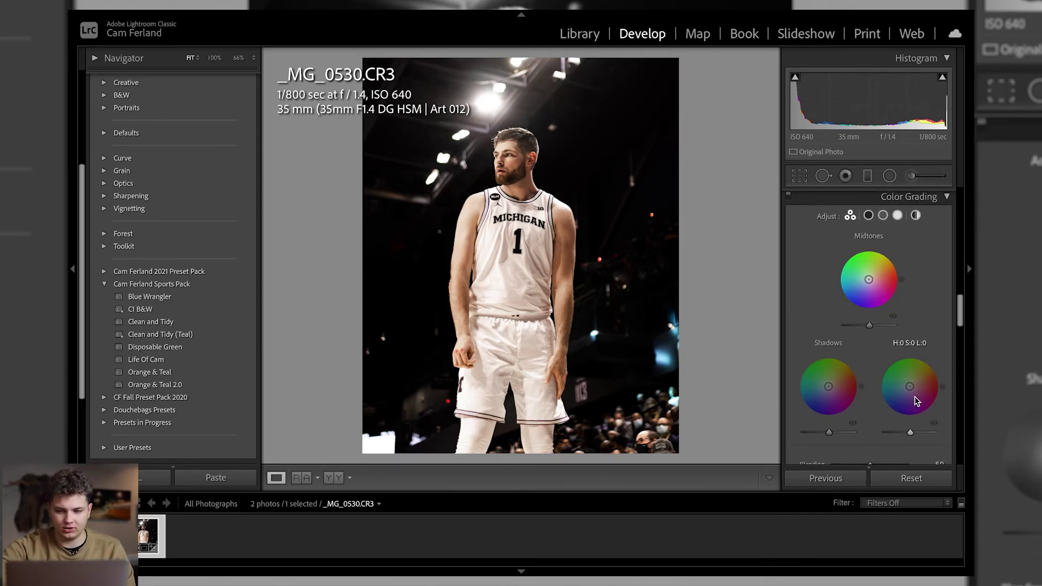
drag(910, 389, 905, 389)
key(ctrl+z)
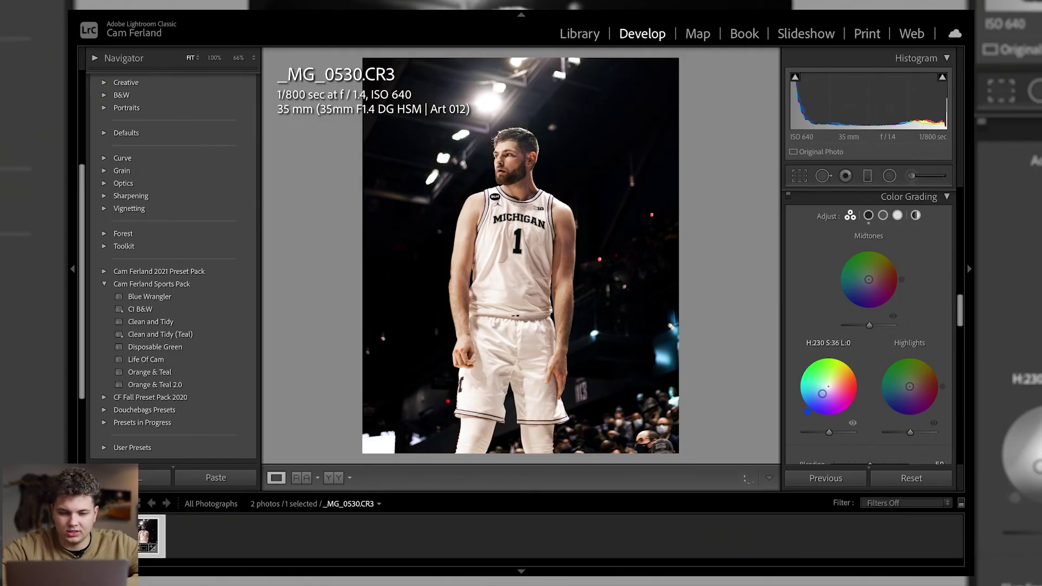
mouse_move(808, 412)
mouse_down()
mouse_move(795, 387)
mouse_move(796, 397)
mouse_up()
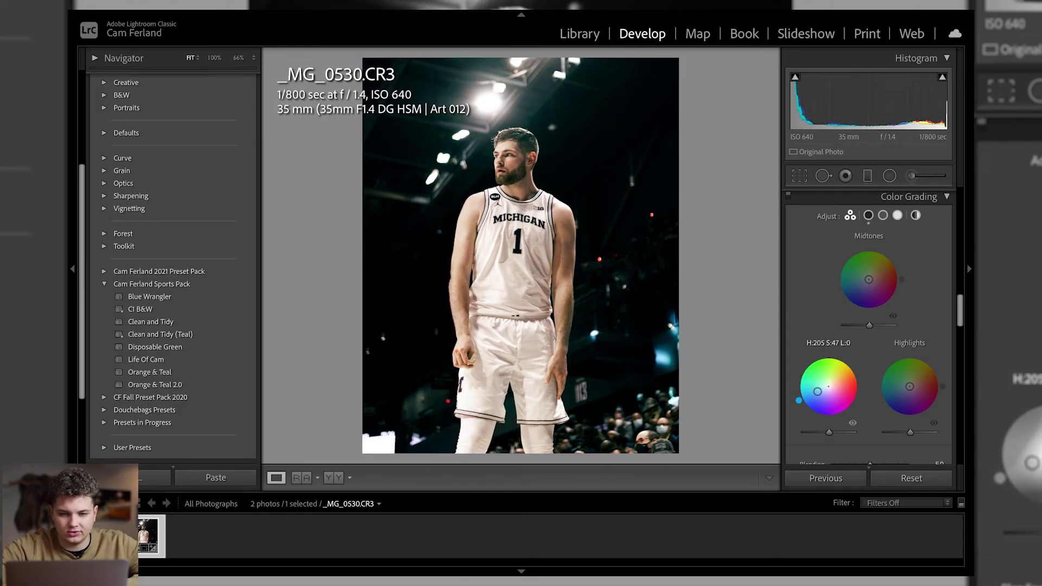
drag(531, 109, 540, 167)
click(541, 169)
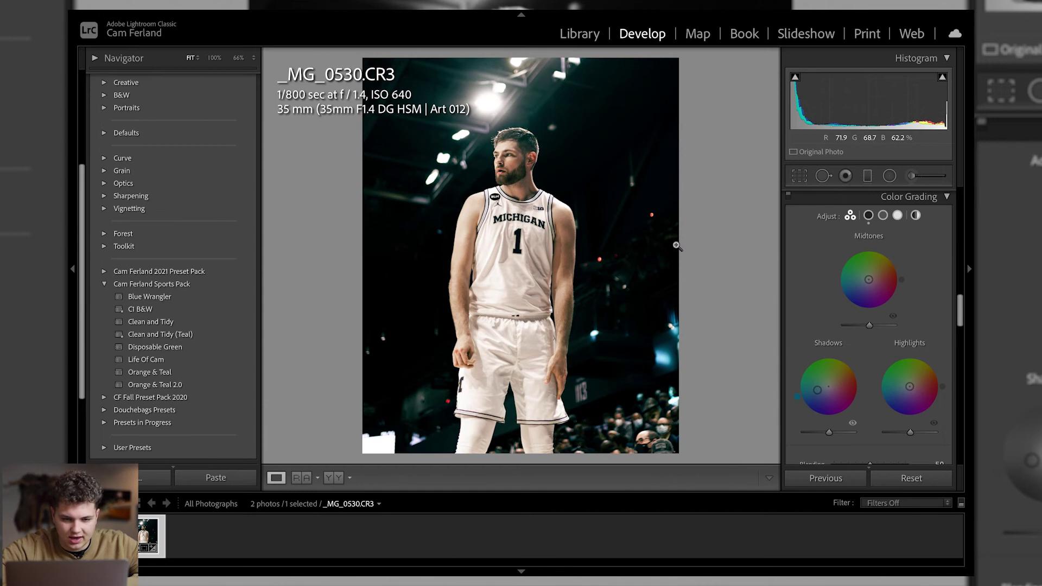
click(651, 156)
drag(651, 156, 597, 205)
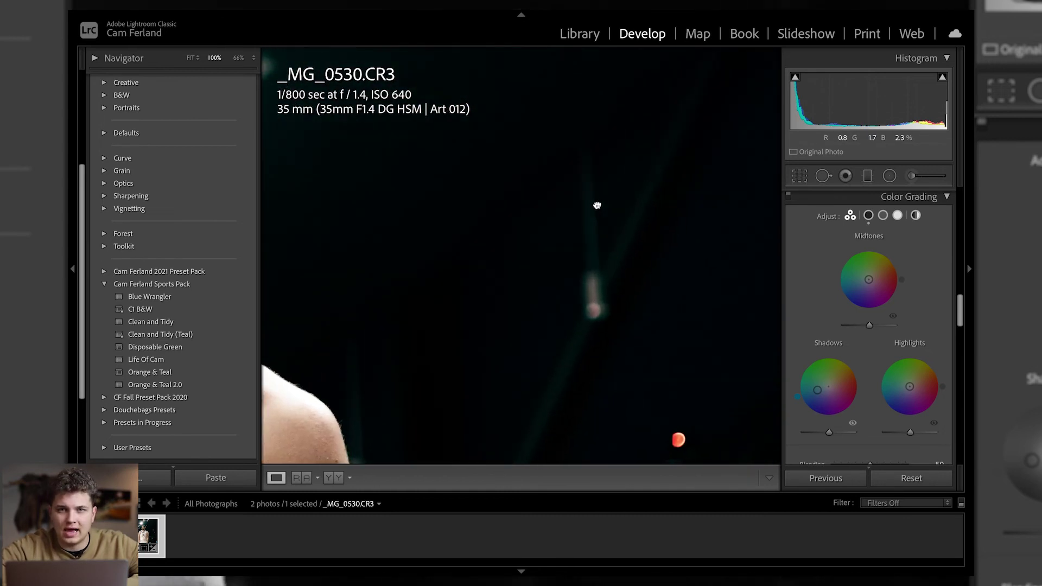
drag(597, 205, 597, 205)
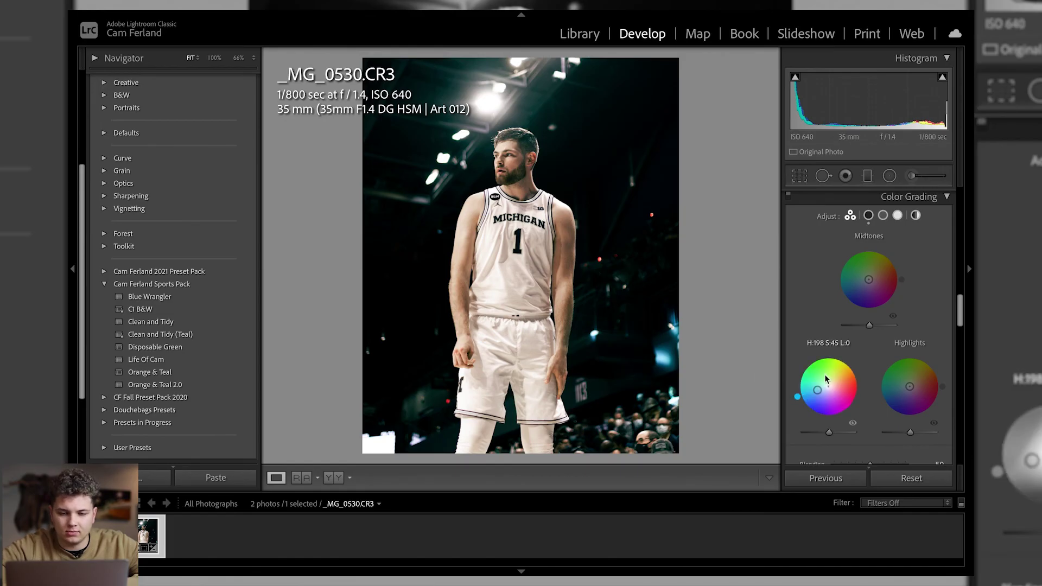
Set the photo's blue hue to −50 and its yellow saturation to −53.
scroll(822, 320, up, 6)
scroll(822, 321, up, 3)
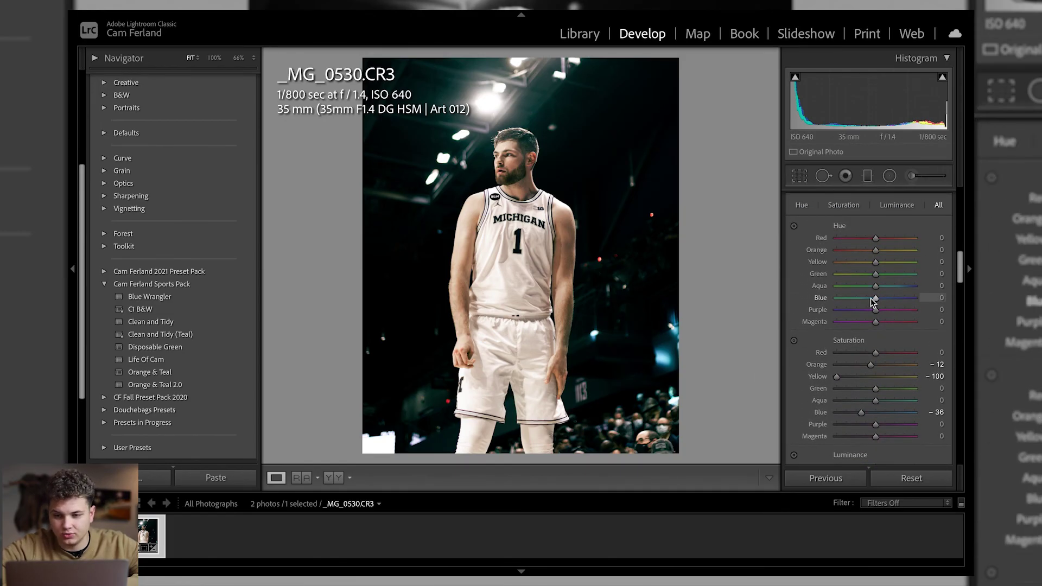
drag(875, 302, 867, 302)
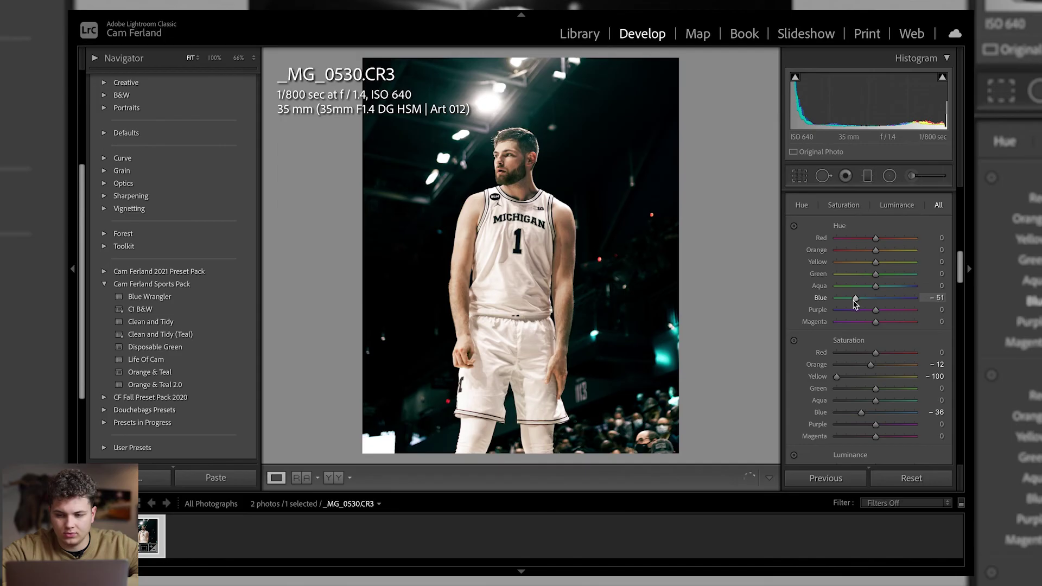
drag(855, 302, 855, 304)
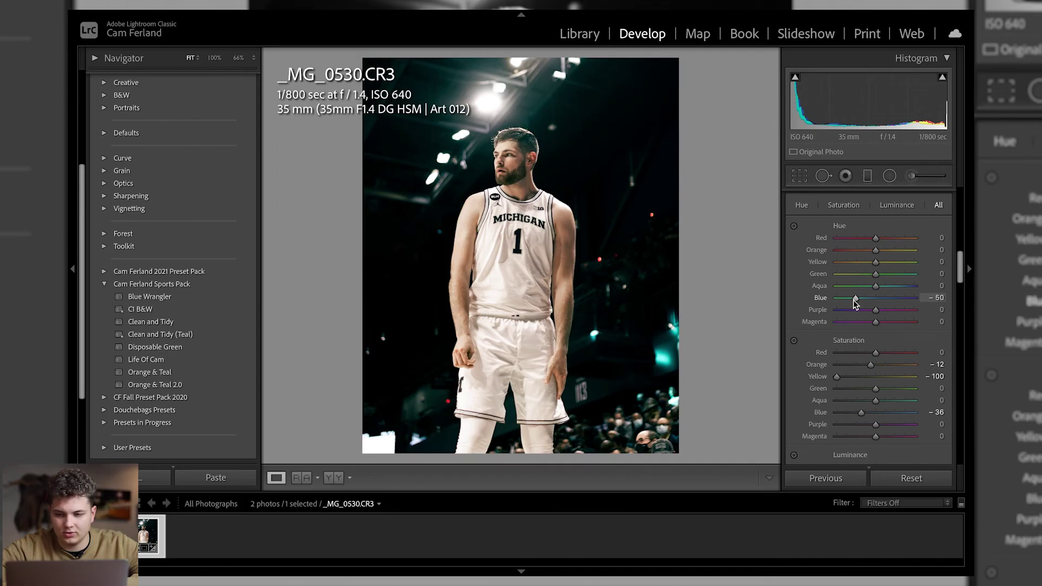
scroll(855, 303, down, 3)
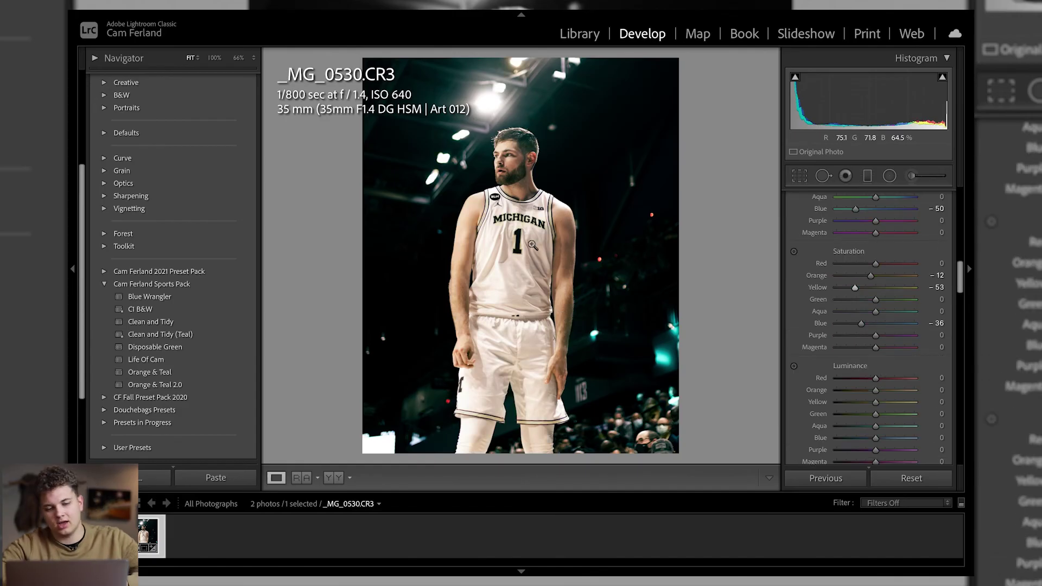